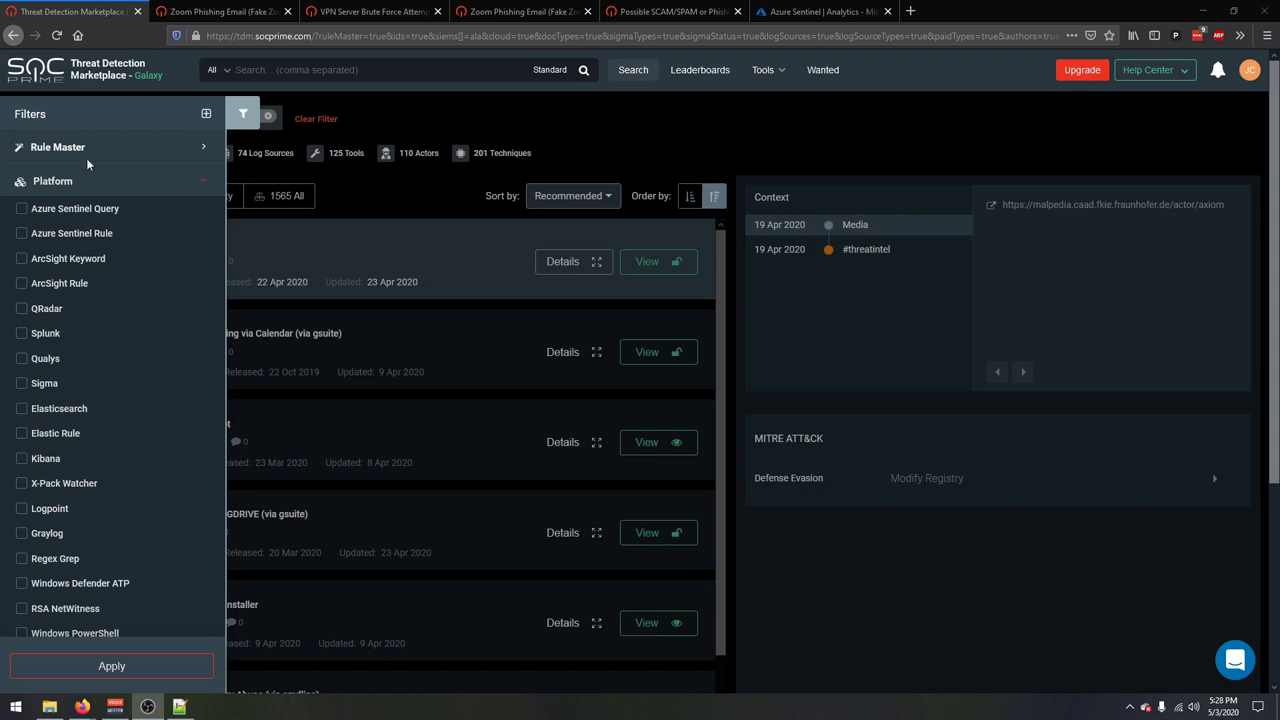
# - Tick Elasticsearch under Platform and apply the filter to the rule list
pyautogui.click(22, 410)
pyautogui.click(160, 676)
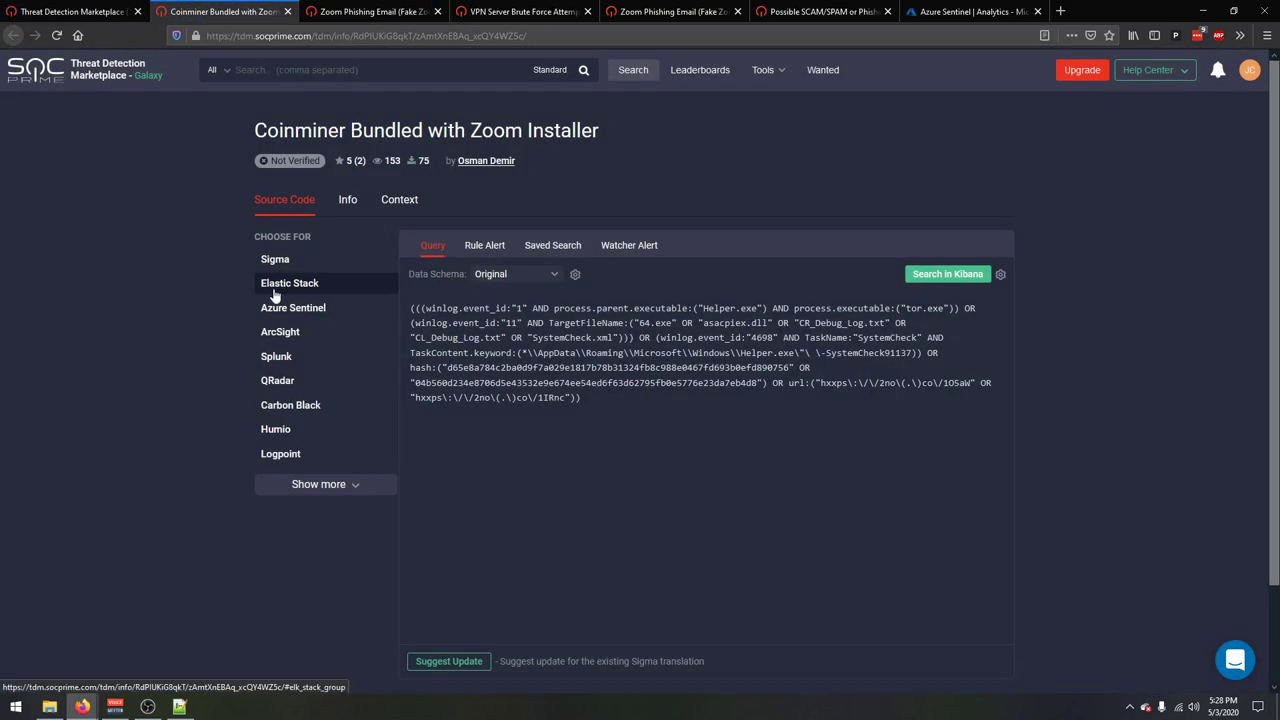
# - Show the Coinminer Bundled with Zoom Installer rule's query for Elastic Stack
pyautogui.click(335, 293)
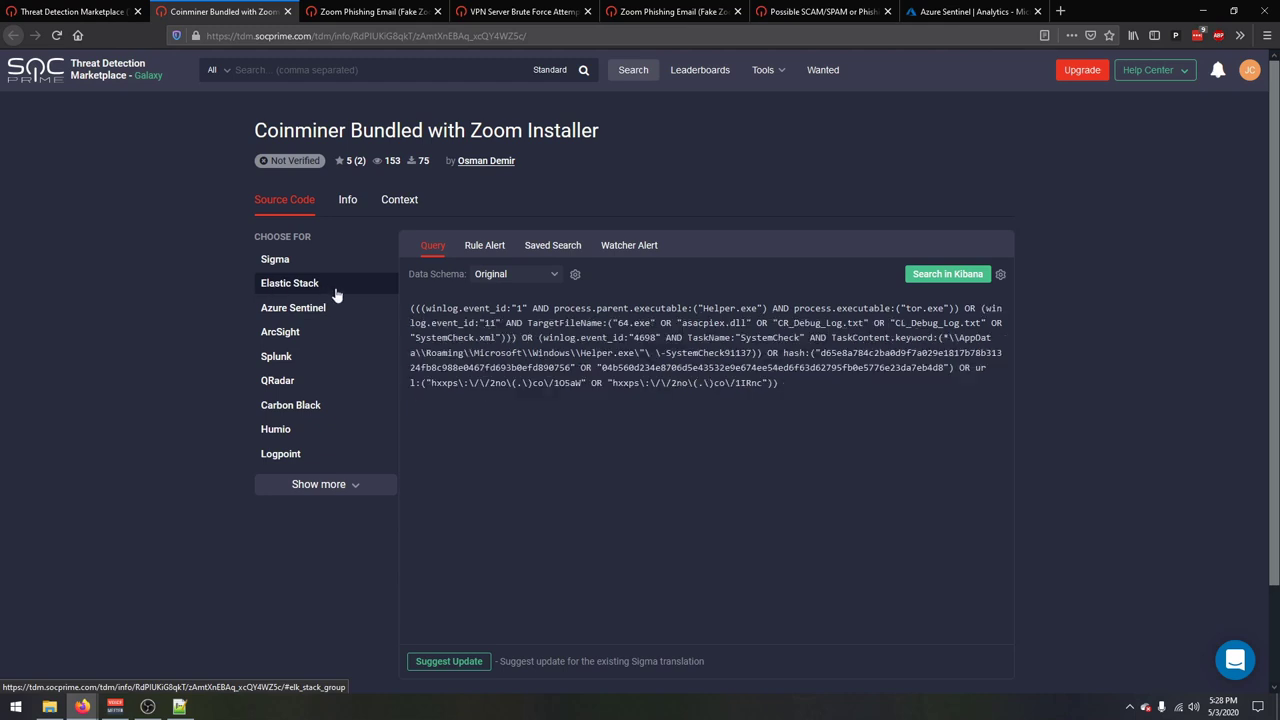
pyautogui.moveTo(458, 302)
pyautogui.click(1000, 276)
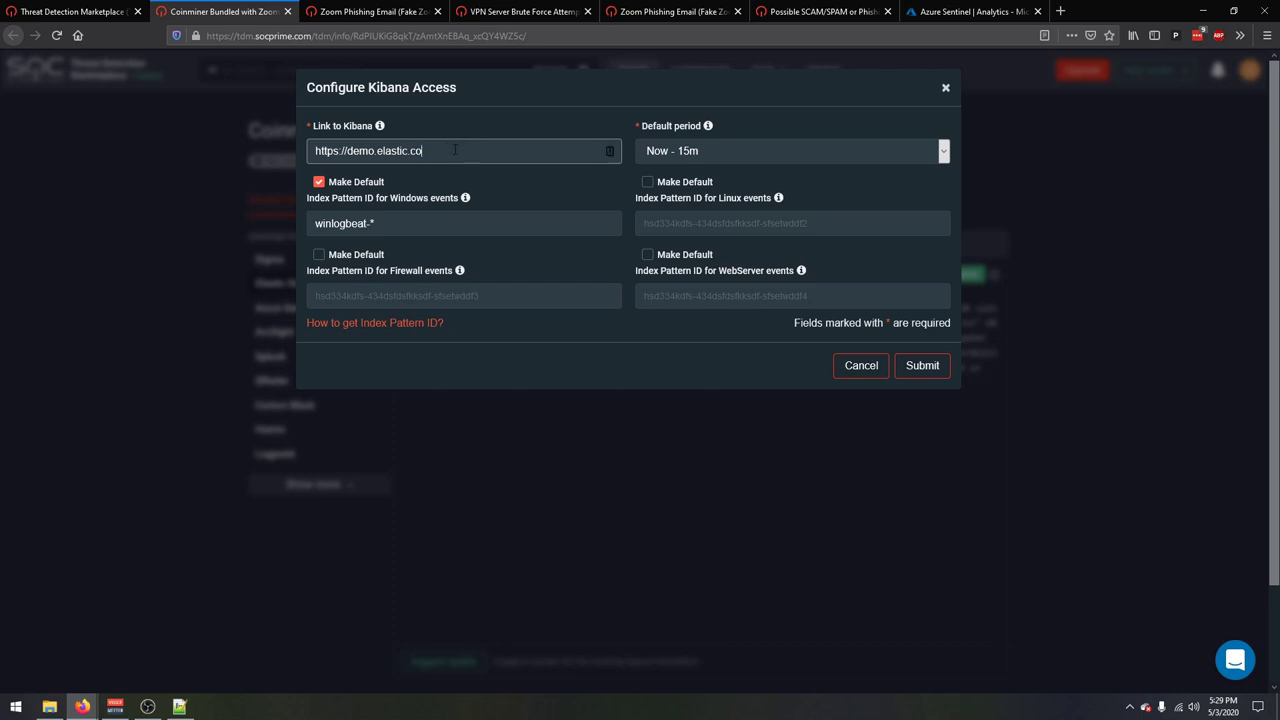
pyautogui.hotkey('ctrl', 'a')
pyautogui.click(491, 148)
pyautogui.hotkey('ctrl', 'a')
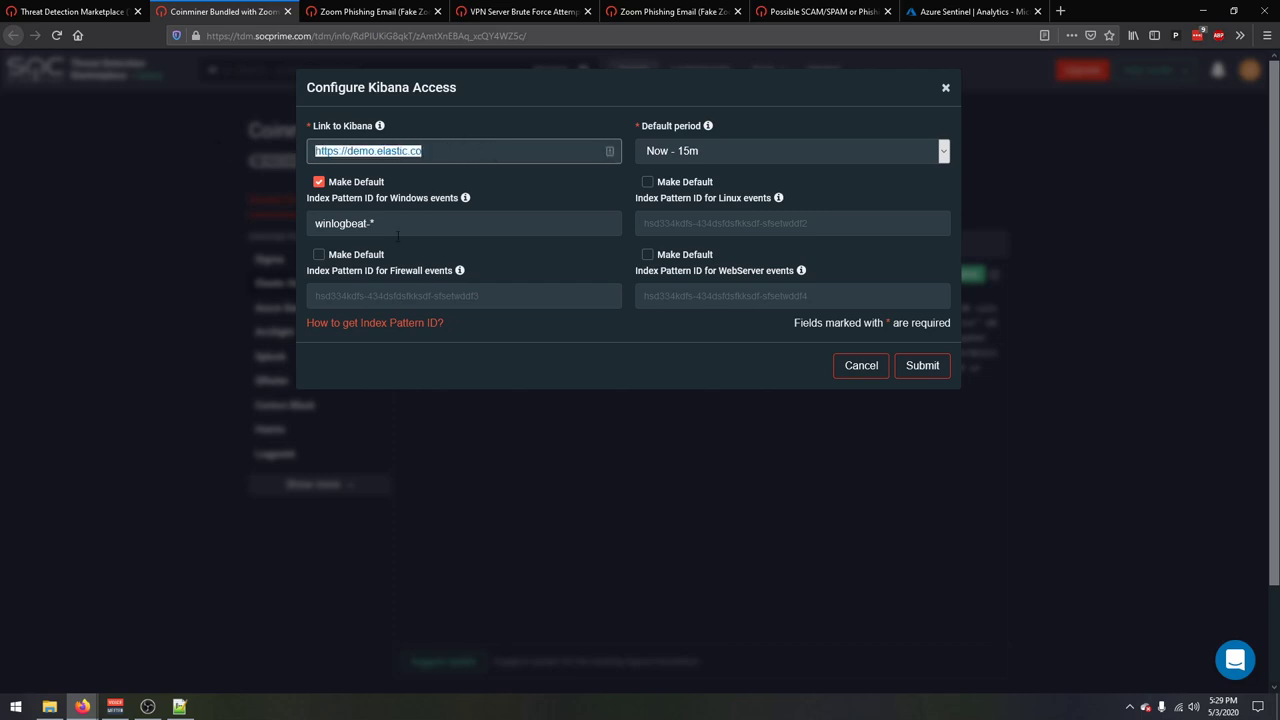
pyautogui.click(761, 152)
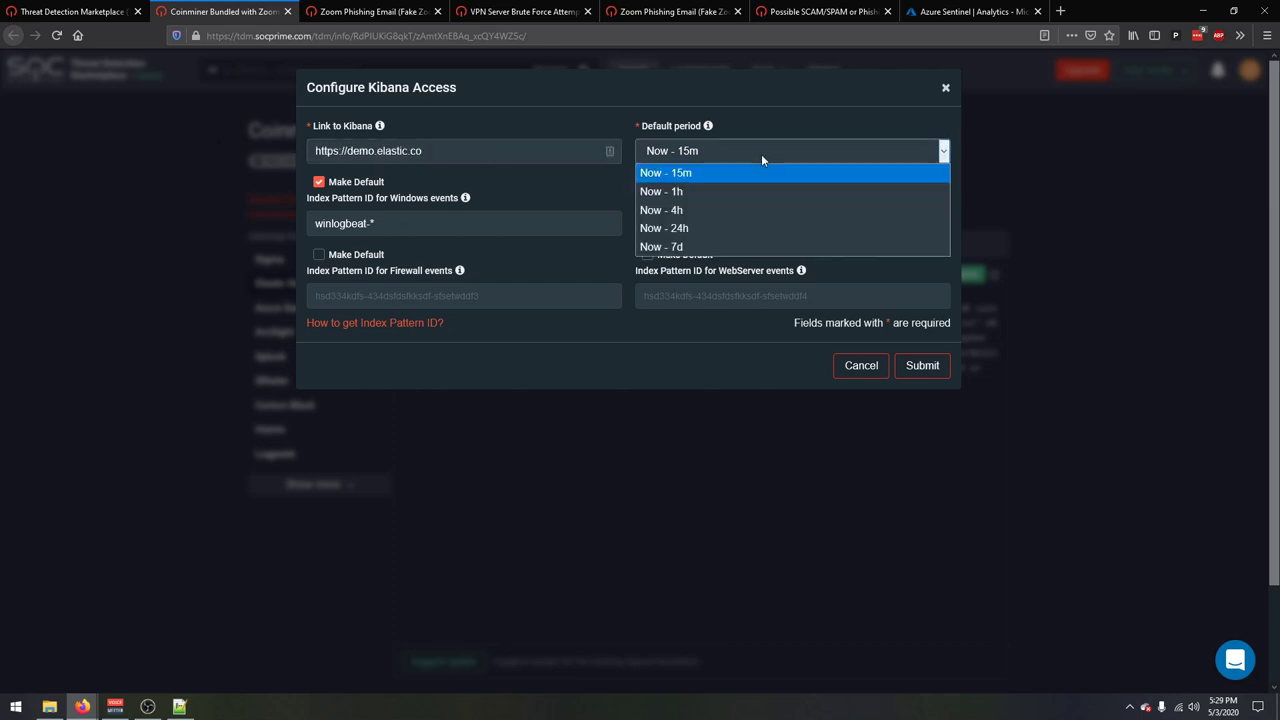
pyautogui.click(592, 116)
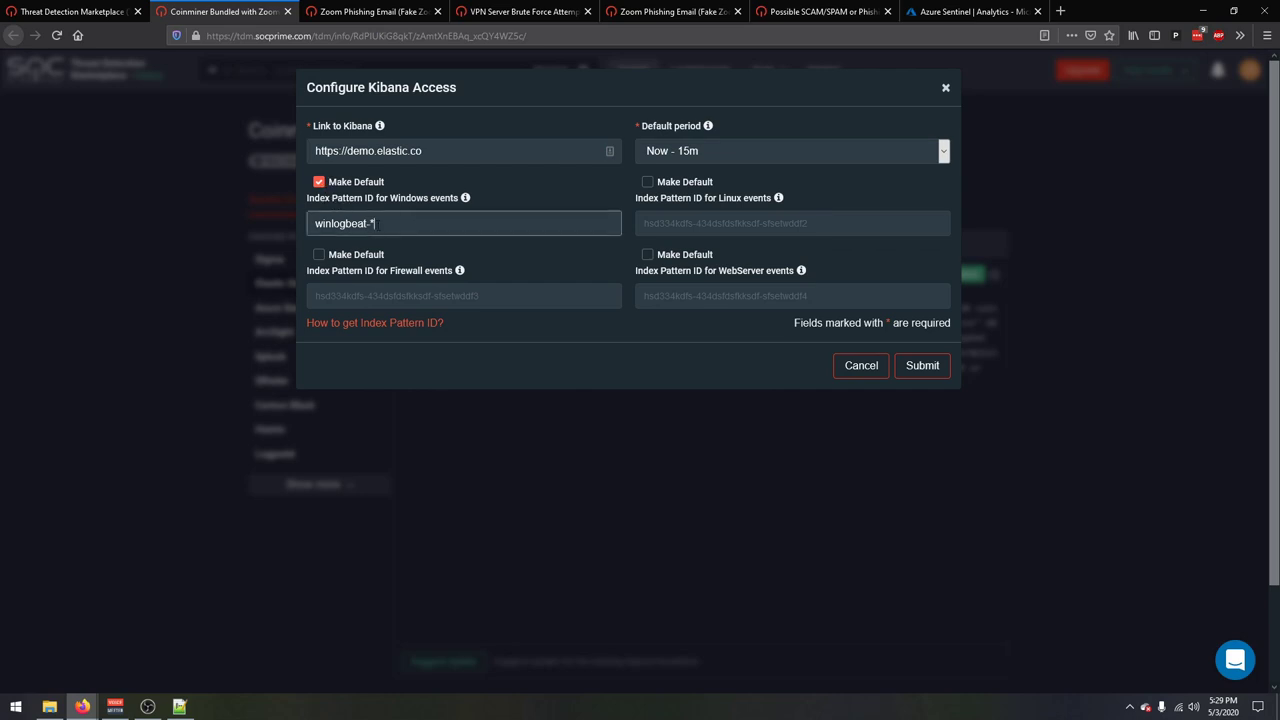
# - Confirm the winlogbeat-* Windows index pattern and check the Linux, WebServer and Firewall index fields
pyautogui.tripleClick(386, 223)
pyautogui.click(418, 217)
pyautogui.tripleClick(418, 217)
pyautogui.moveTo(465, 199)
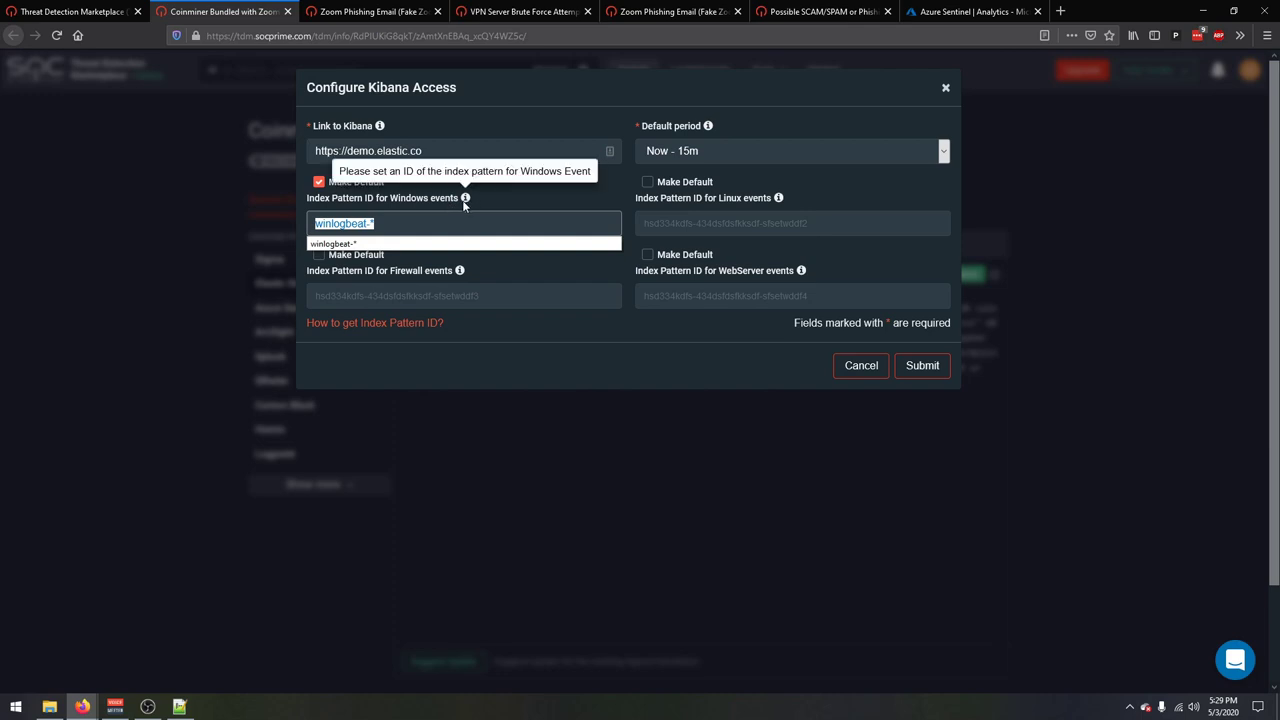
pyautogui.click(708, 222)
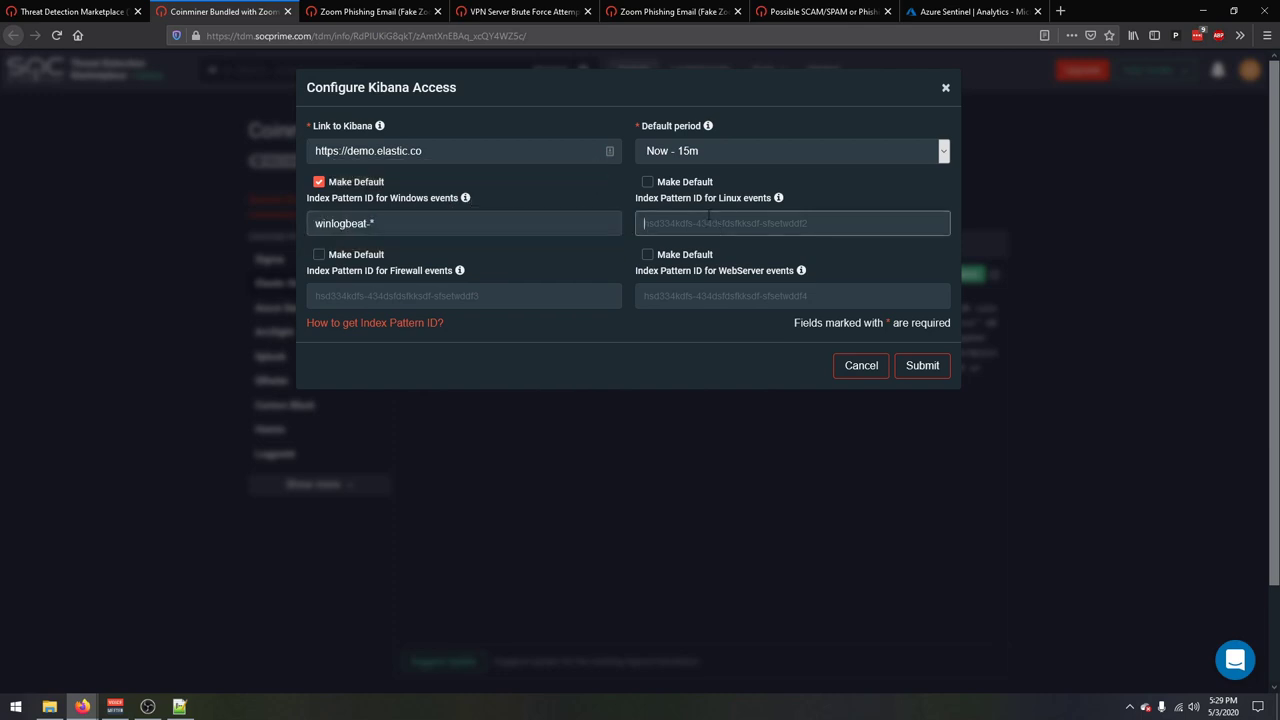
pyautogui.click(742, 296)
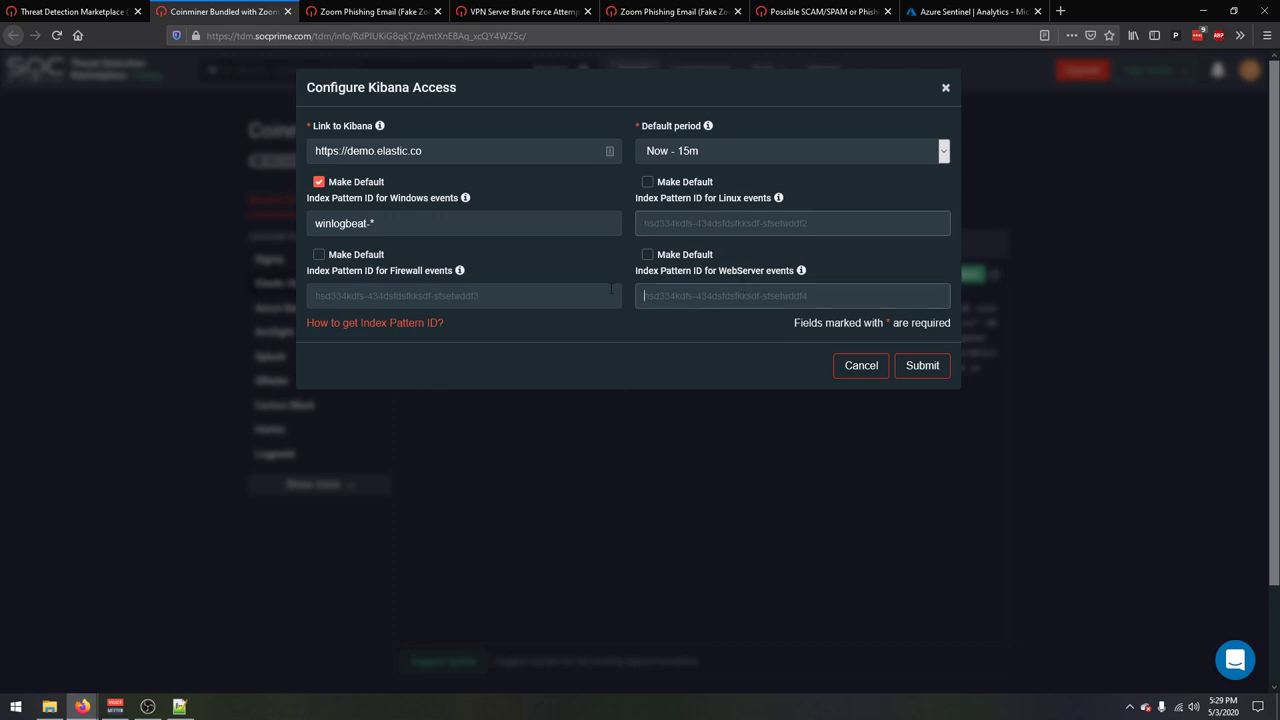
pyautogui.click(455, 297)
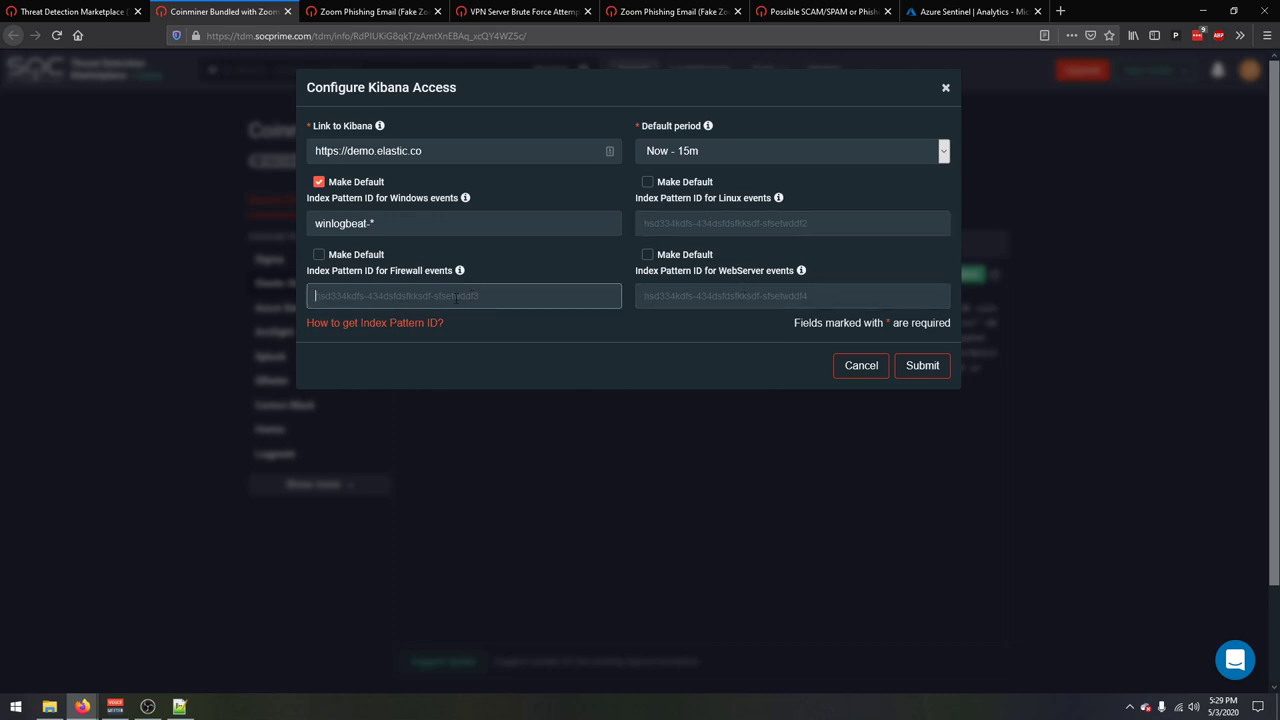
# - Review the index-pattern ID instructions, then submit the Kibana access settings
pyautogui.click(405, 324)
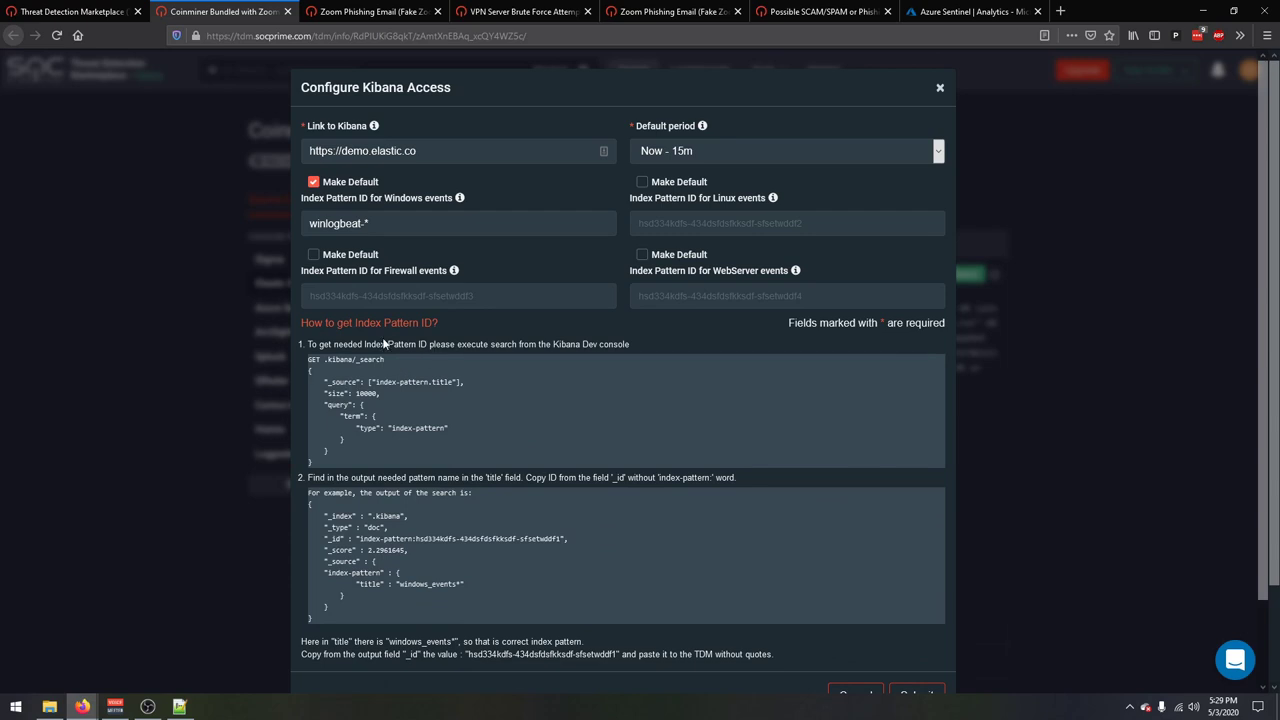
pyautogui.scroll(-2, 761, 600)
pyautogui.scroll(2, 728, 547)
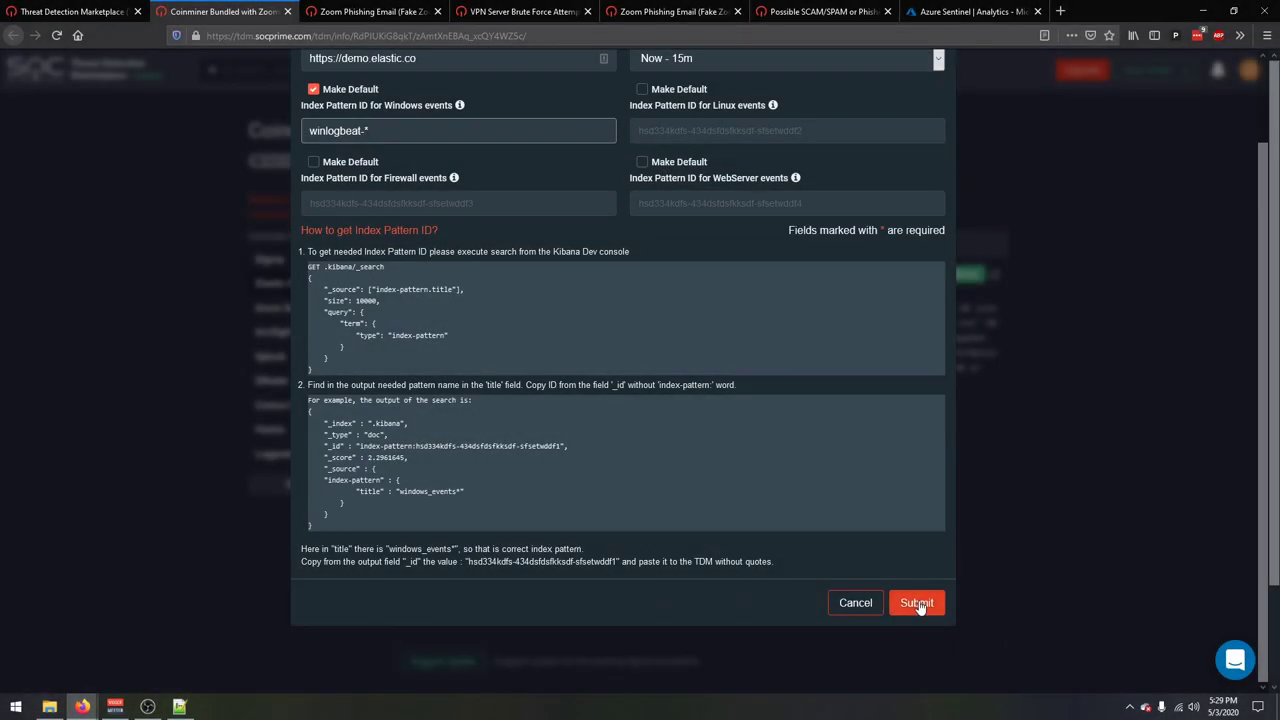
pyautogui.click(916, 603)
pyautogui.click(916, 603)
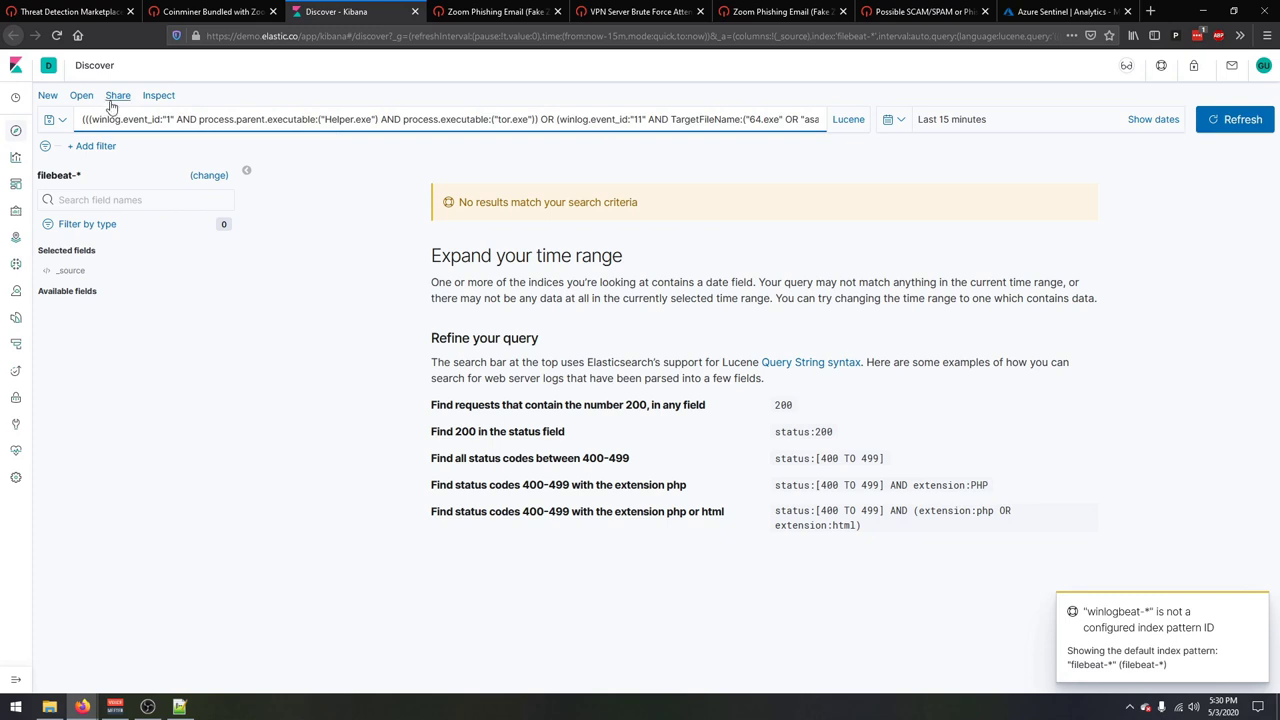
pyautogui.moveTo(109, 120); pyautogui.dragTo(630, 121)
pyautogui.click(708, 119)
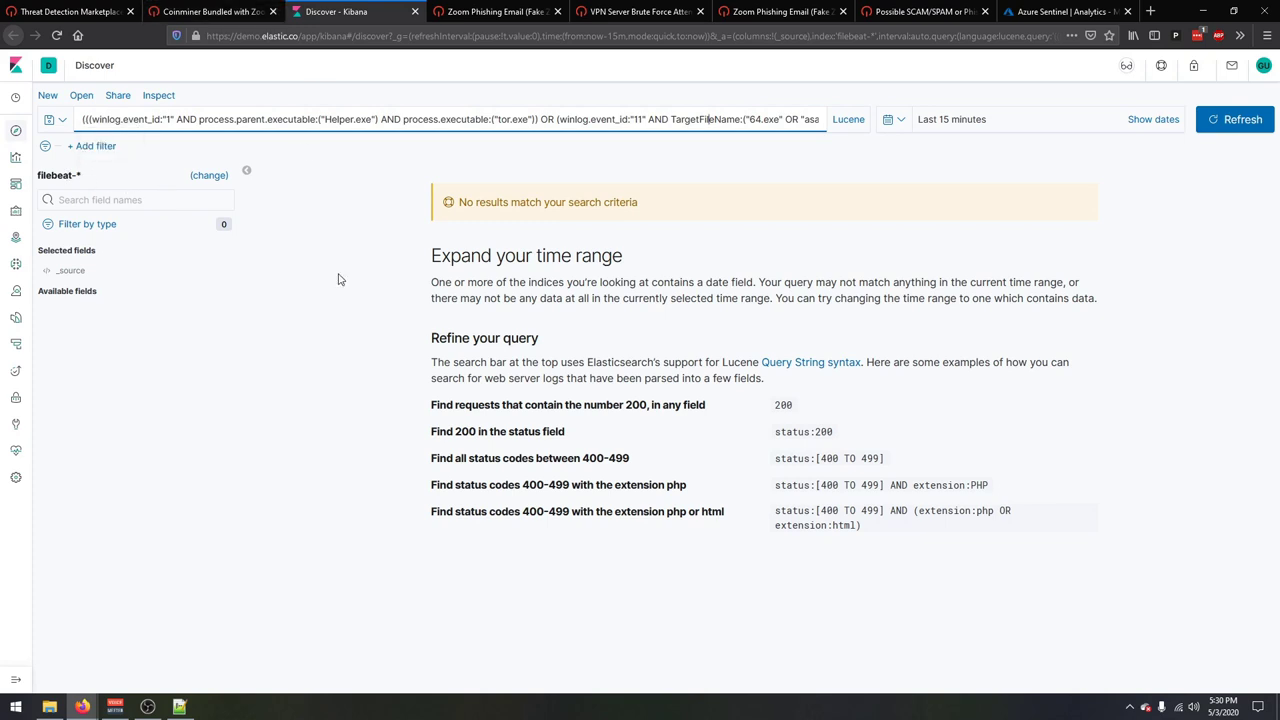
pyautogui.hotkey('ctrl', 'w')
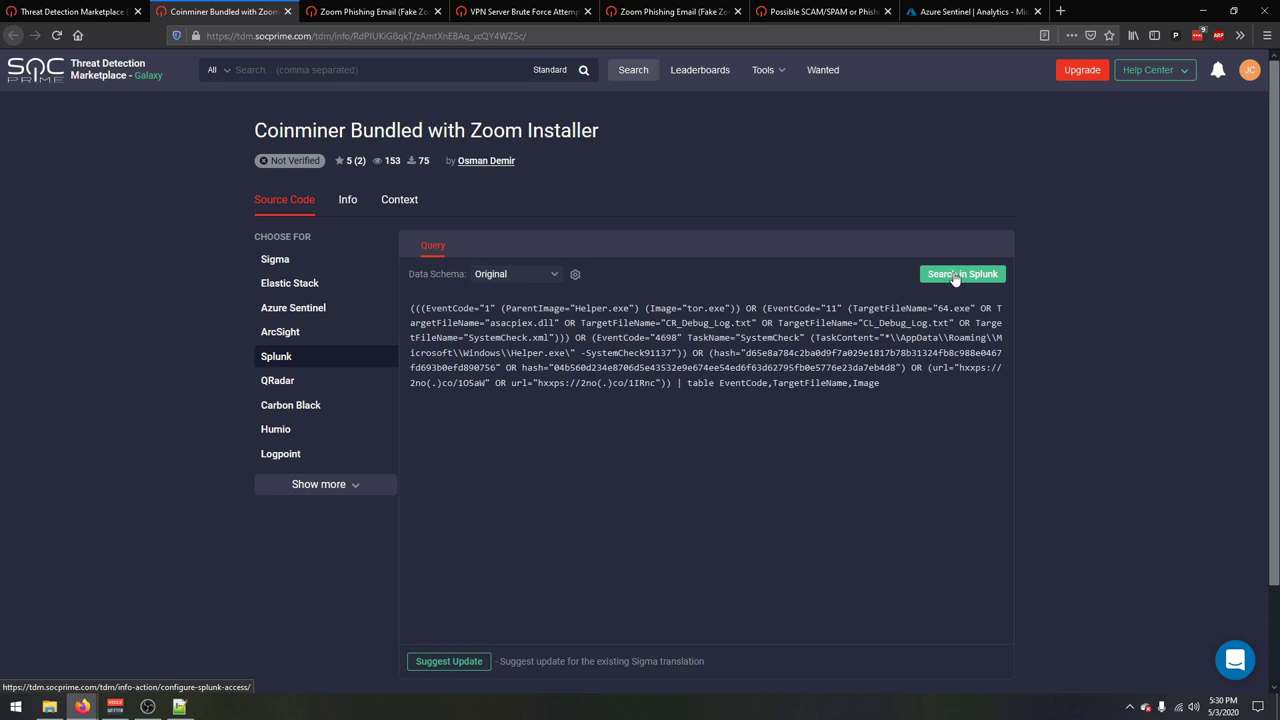
# - Open the Configure Splunk Access dialog and focus its Link to Splunk field
pyautogui.click(987, 273)
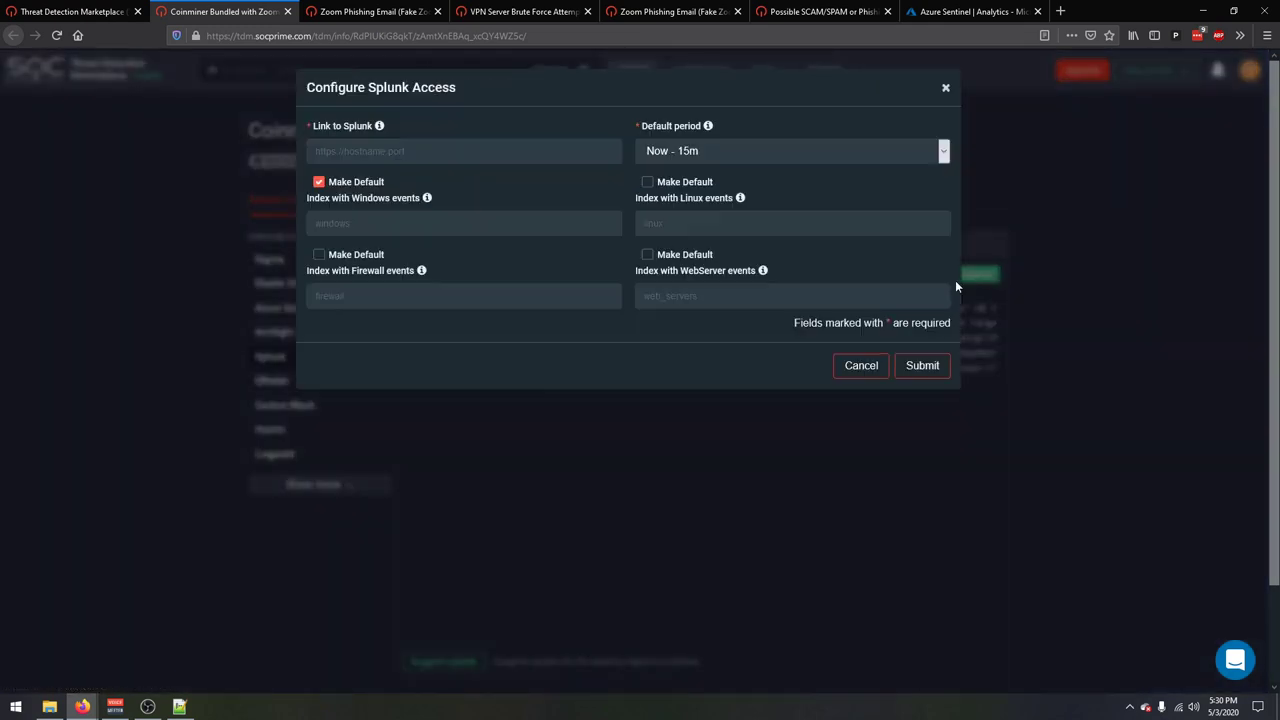
pyautogui.click(407, 151)
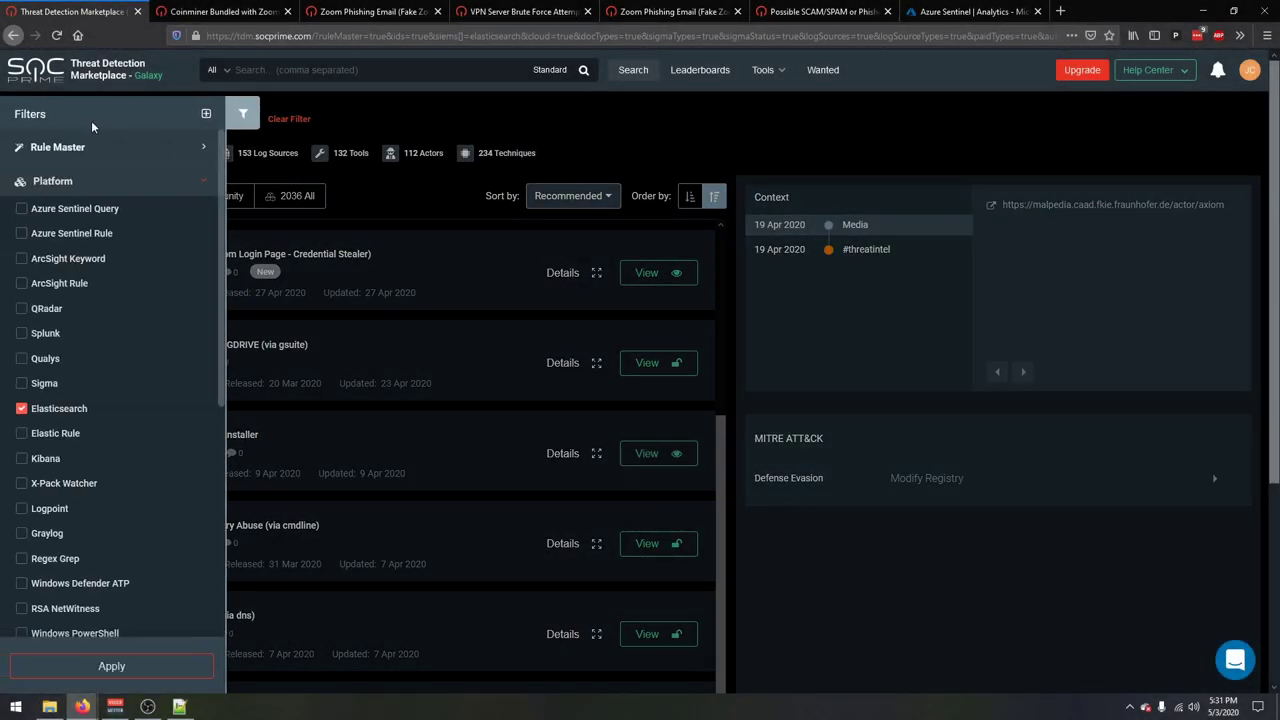
# - Replace the Elasticsearch platform filter with Azure Sentinel Query
pyautogui.click(21, 410)
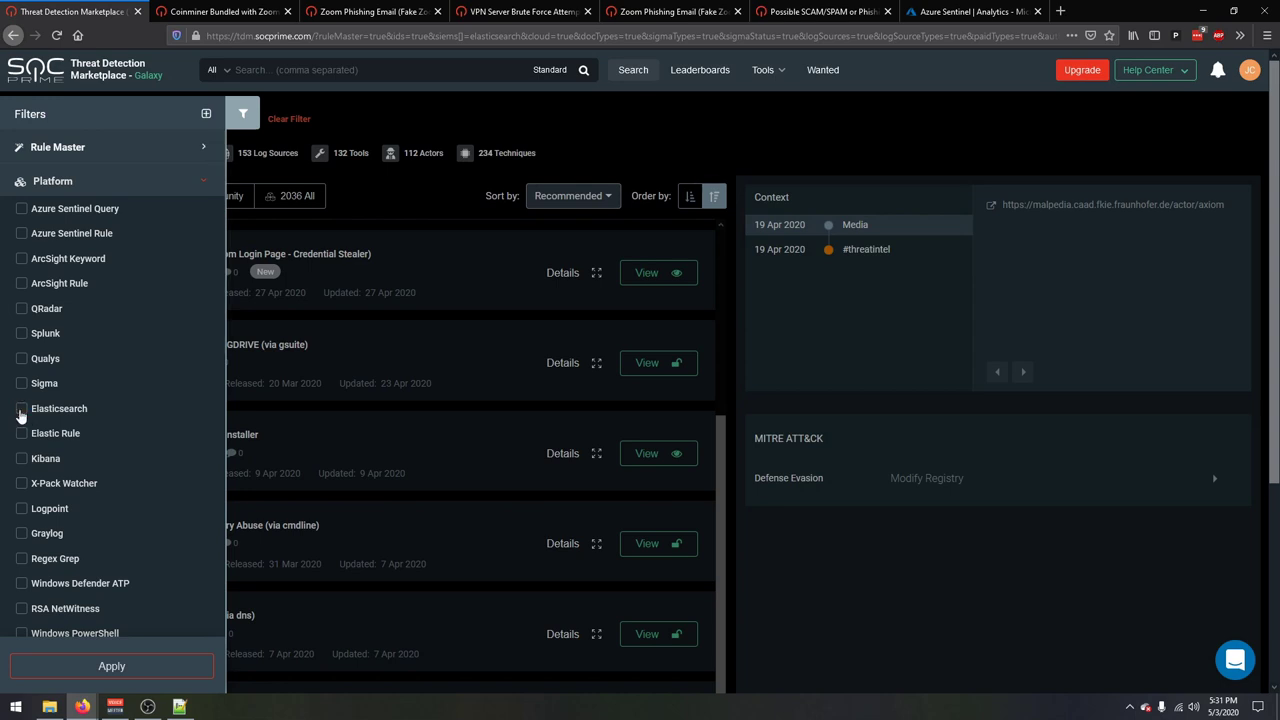
pyautogui.click(21, 210)
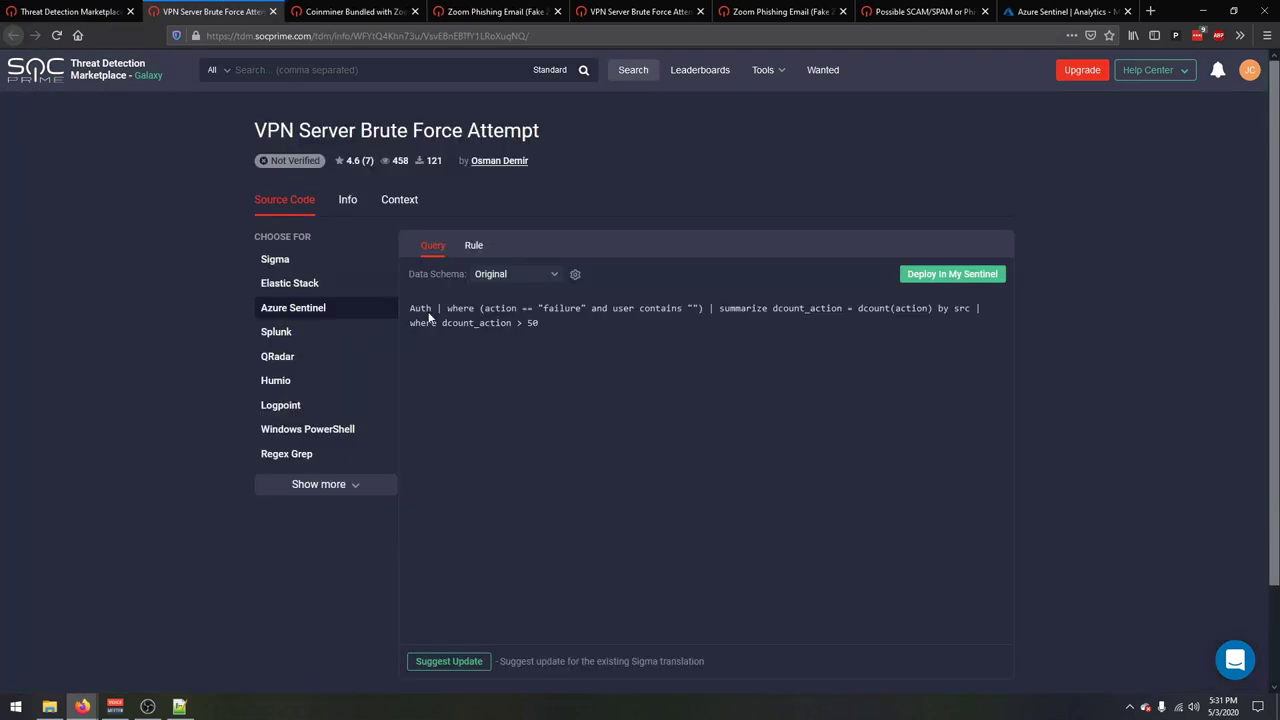
pyautogui.moveTo(470, 310)
# - Open the Azure Sentinel API configuration from account options and show the credentials guide
pyautogui.click(1245, 77)
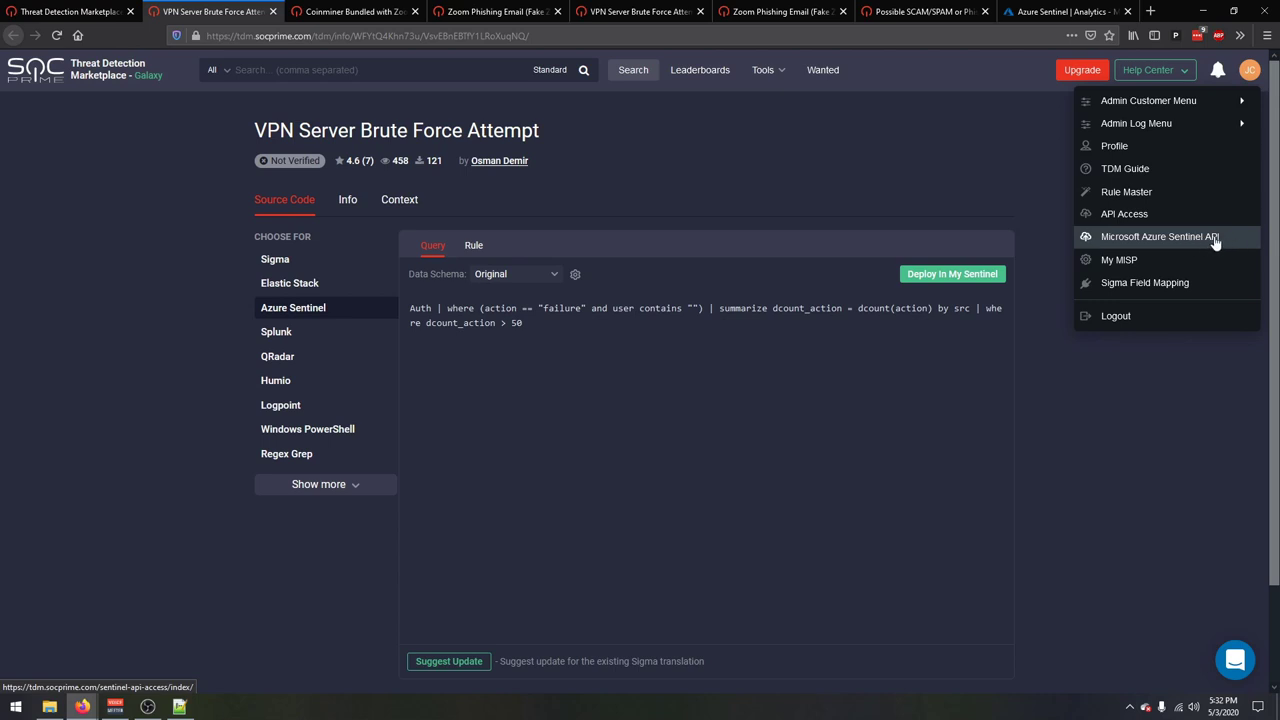
pyautogui.click(905, 12)
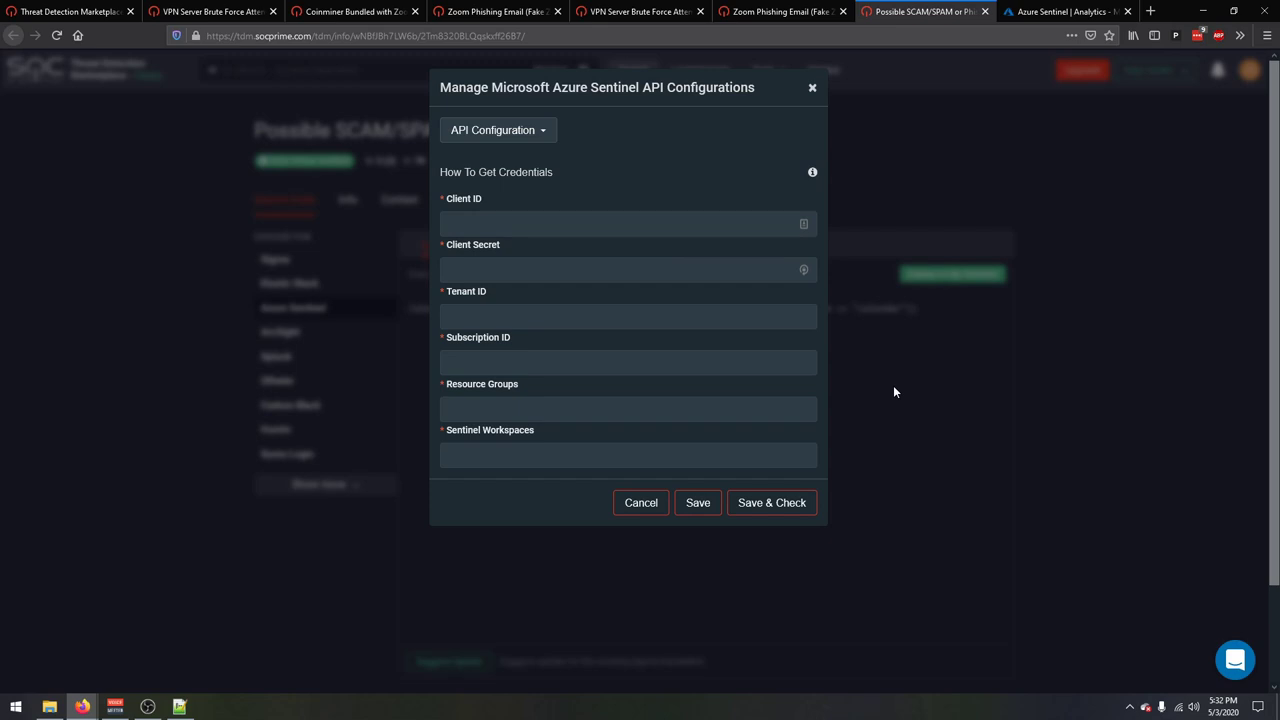
pyautogui.click(812, 175)
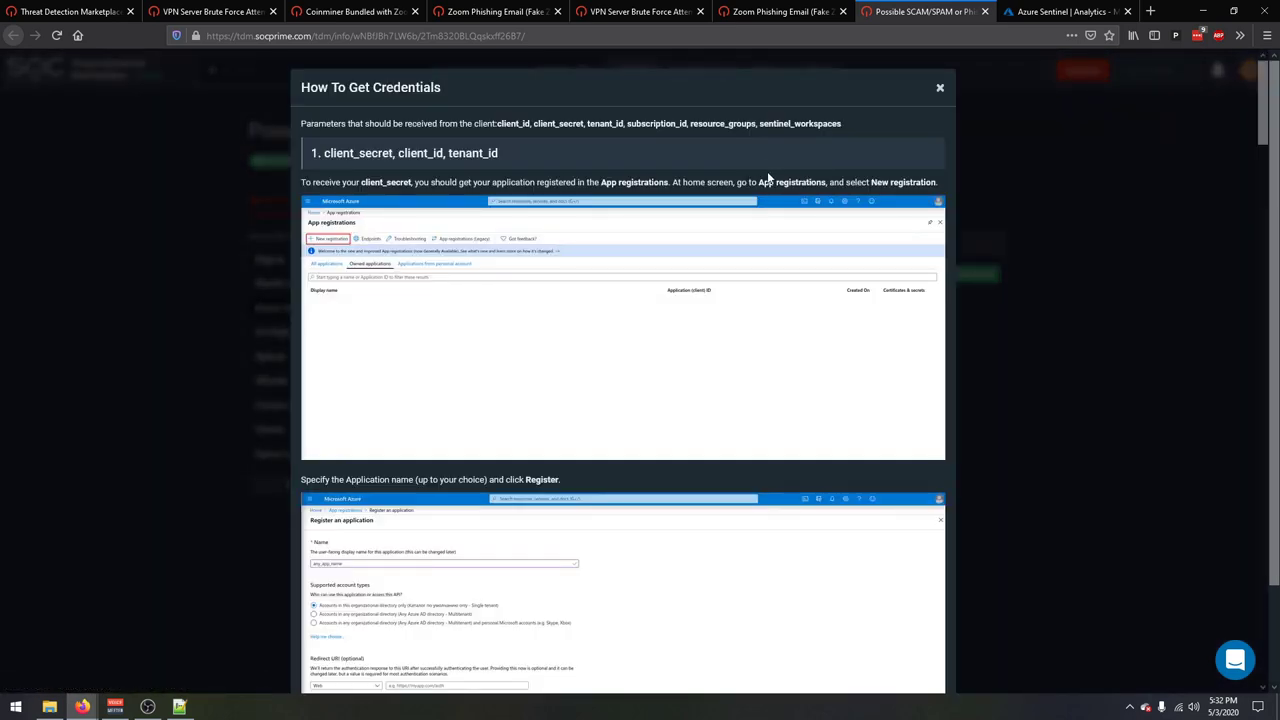
# - Read through the How To Get Credentials guide and close it
pyautogui.scroll(-2, 652, 220)
pyautogui.scroll(-20, 652, 220)
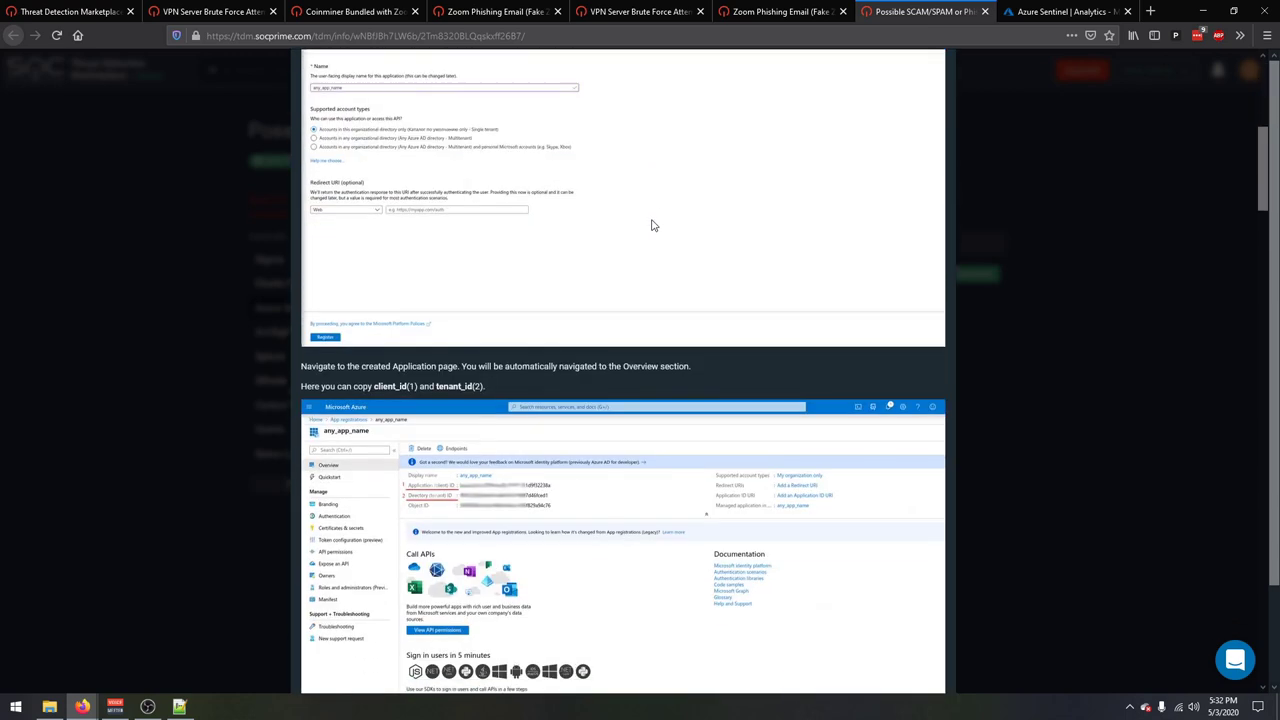
pyautogui.scroll(-4, 652, 240)
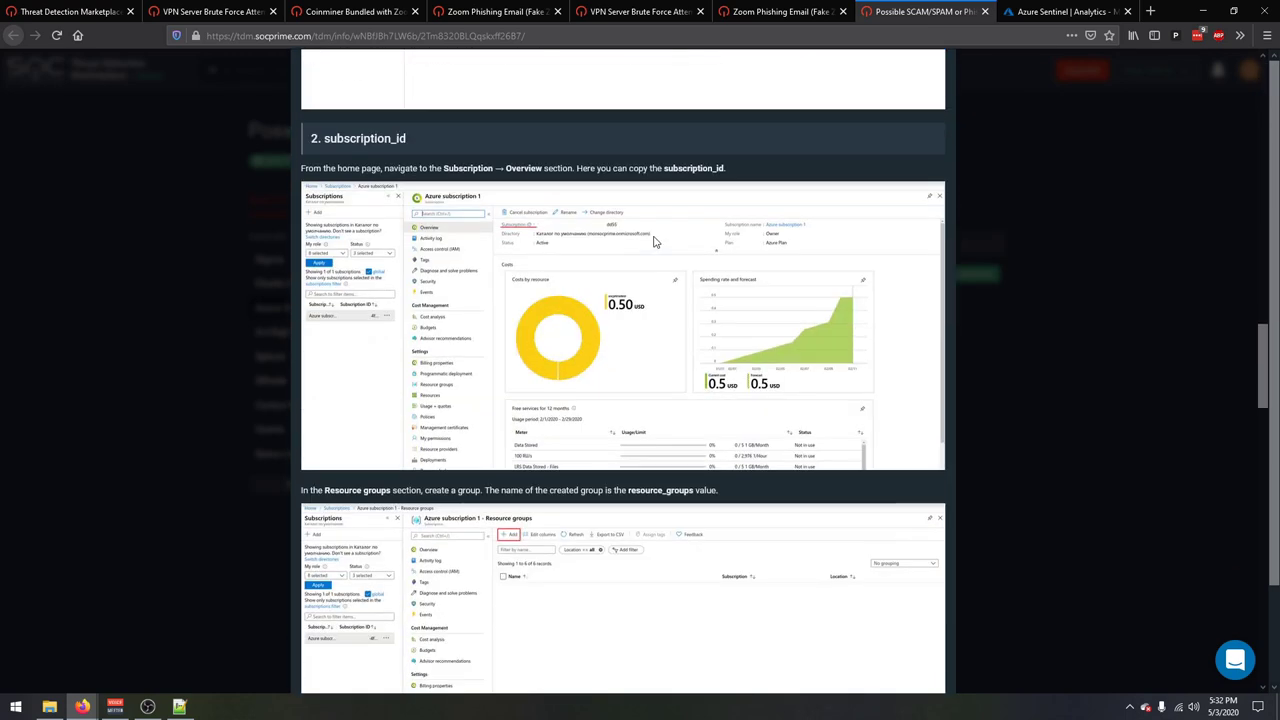
pyautogui.scroll(-10, 671, 397)
pyautogui.scroll(15, 700, 370)
pyautogui.scroll(20, 728, 347)
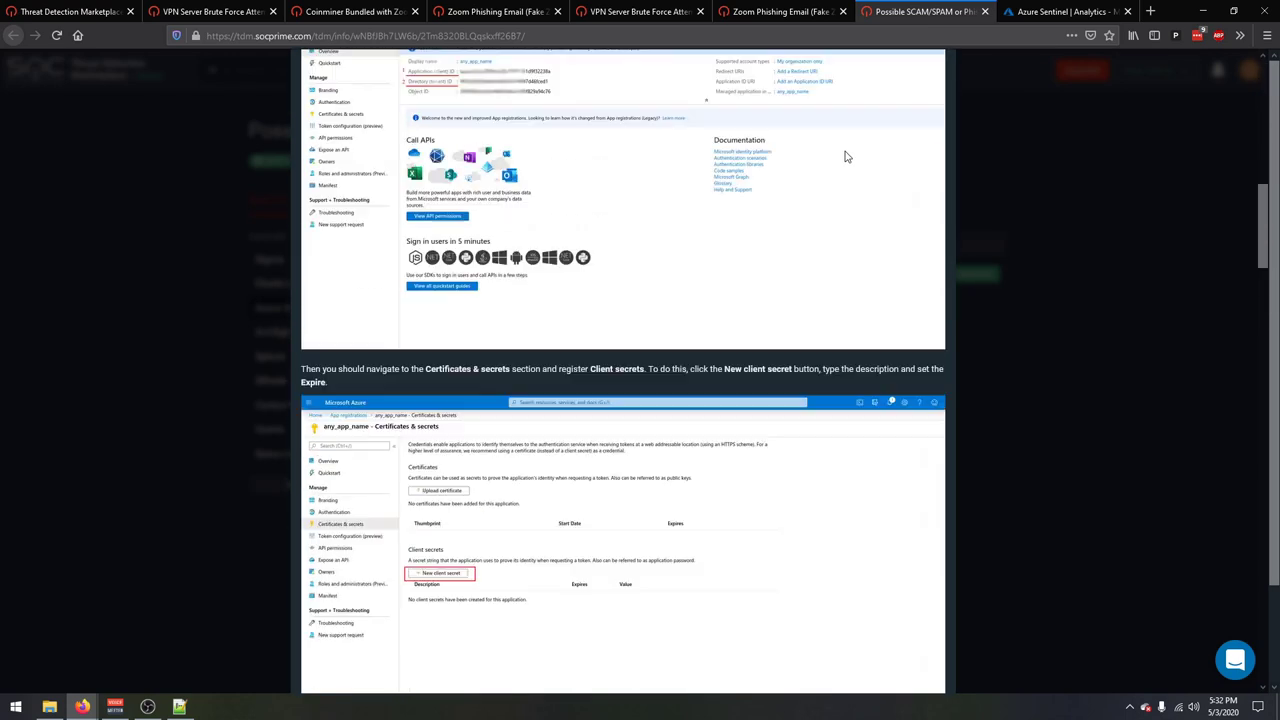
pyautogui.click(940, 91)
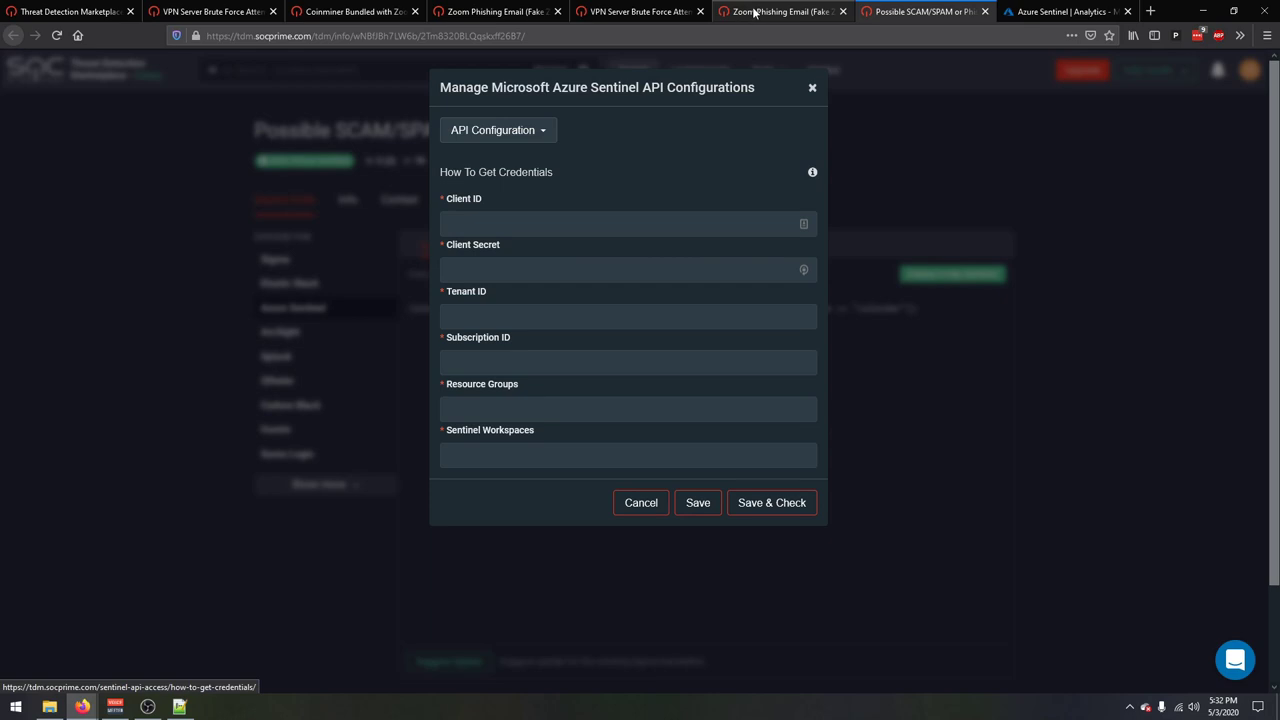
# - On the VPN Server Brute Force Attempt tab, compare Rule JSON and Query views, ending on Query
pyautogui.click(492, 12)
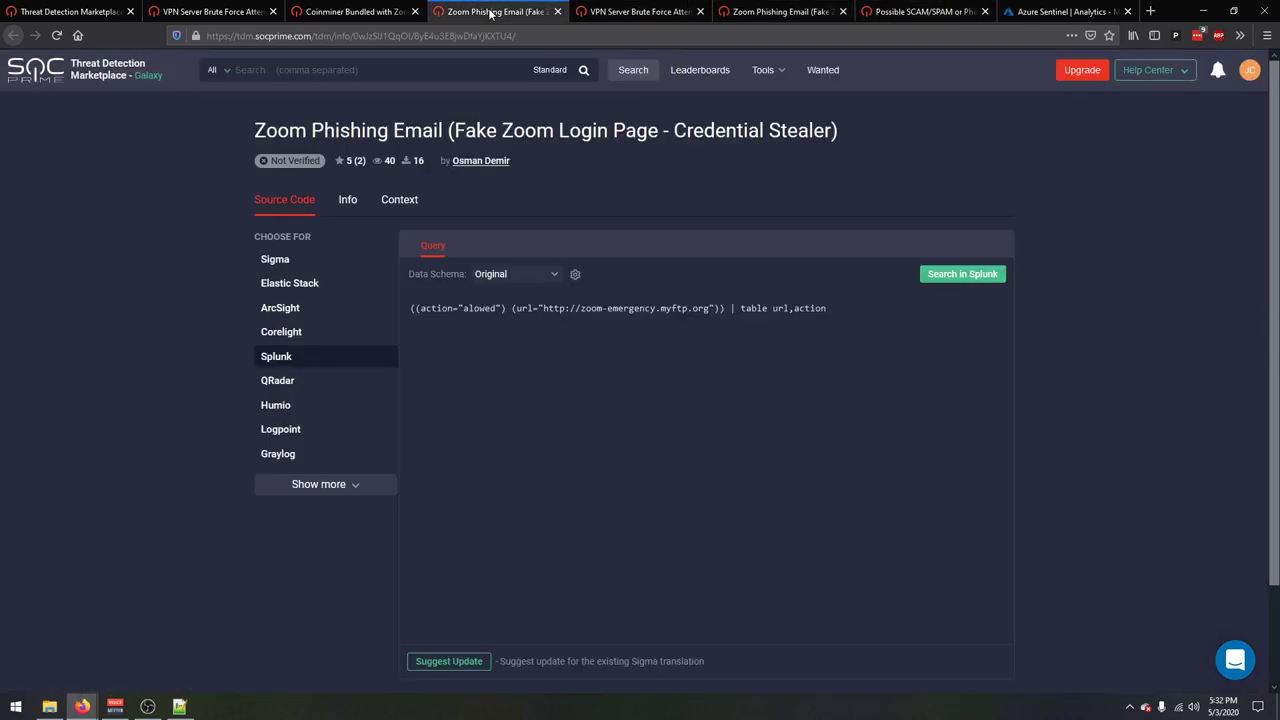
pyautogui.click(365, 16)
pyautogui.click(231, 12)
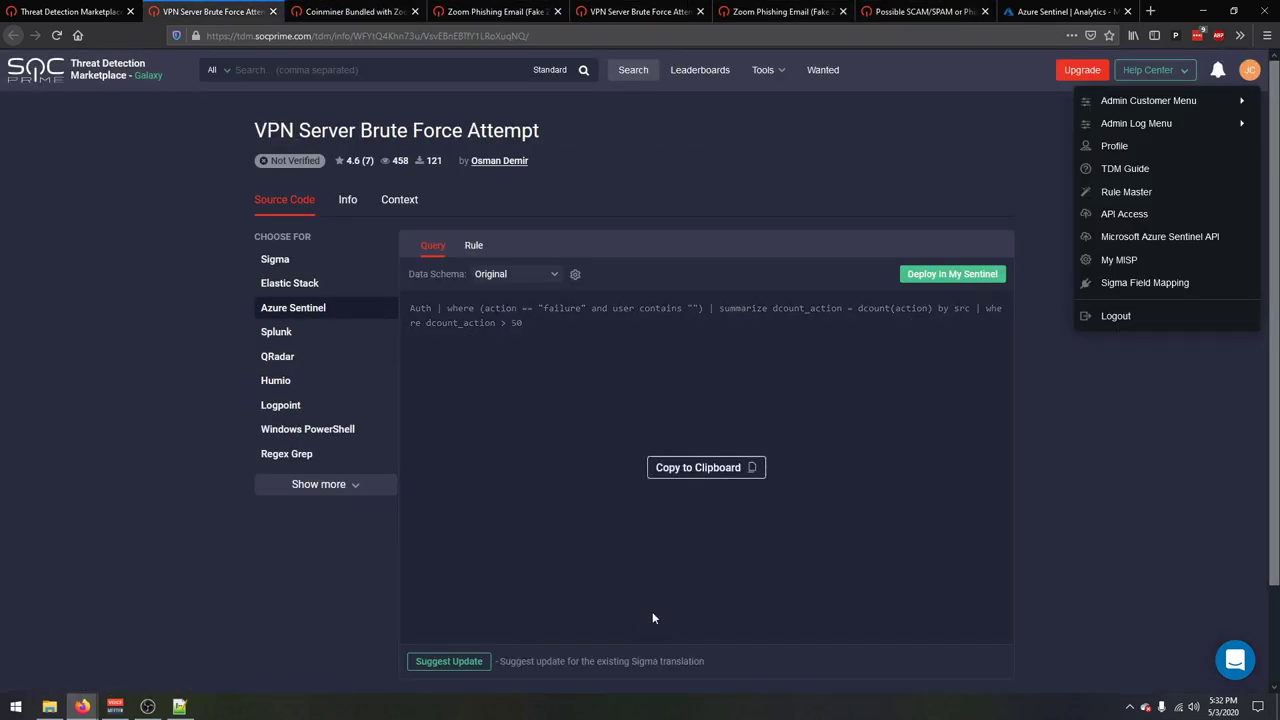
pyautogui.click(474, 246)
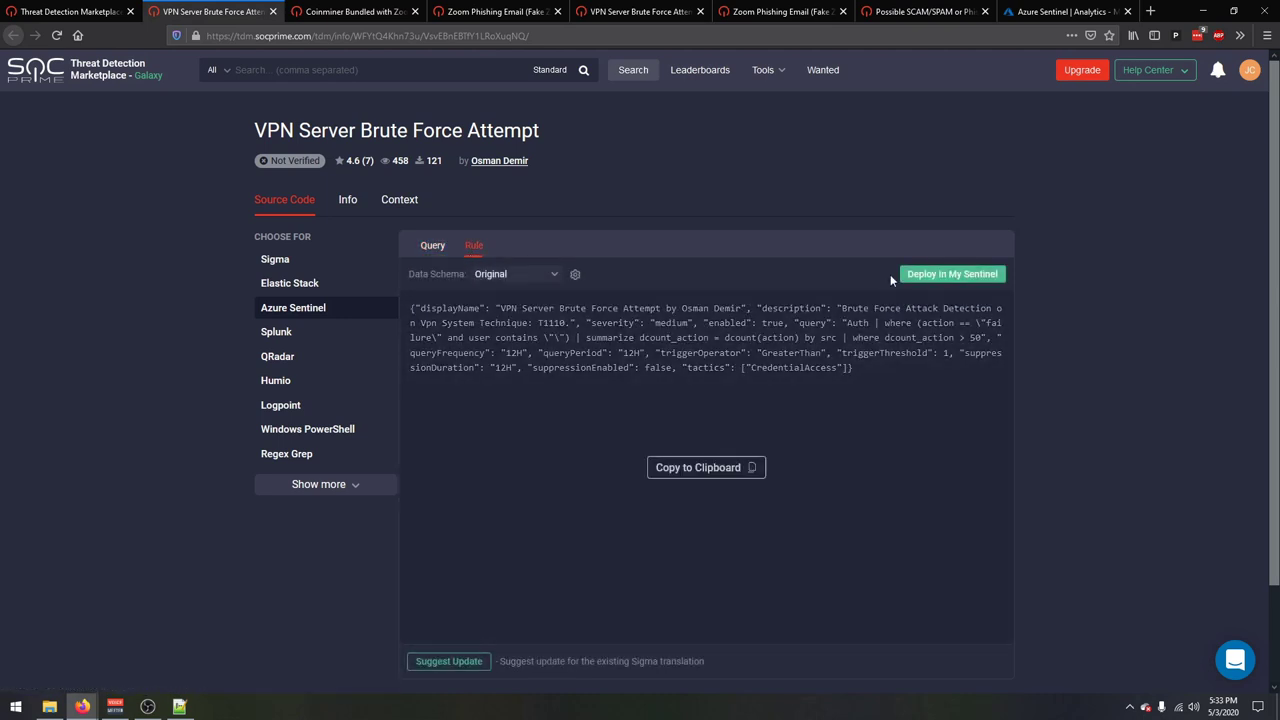
pyautogui.click(434, 250)
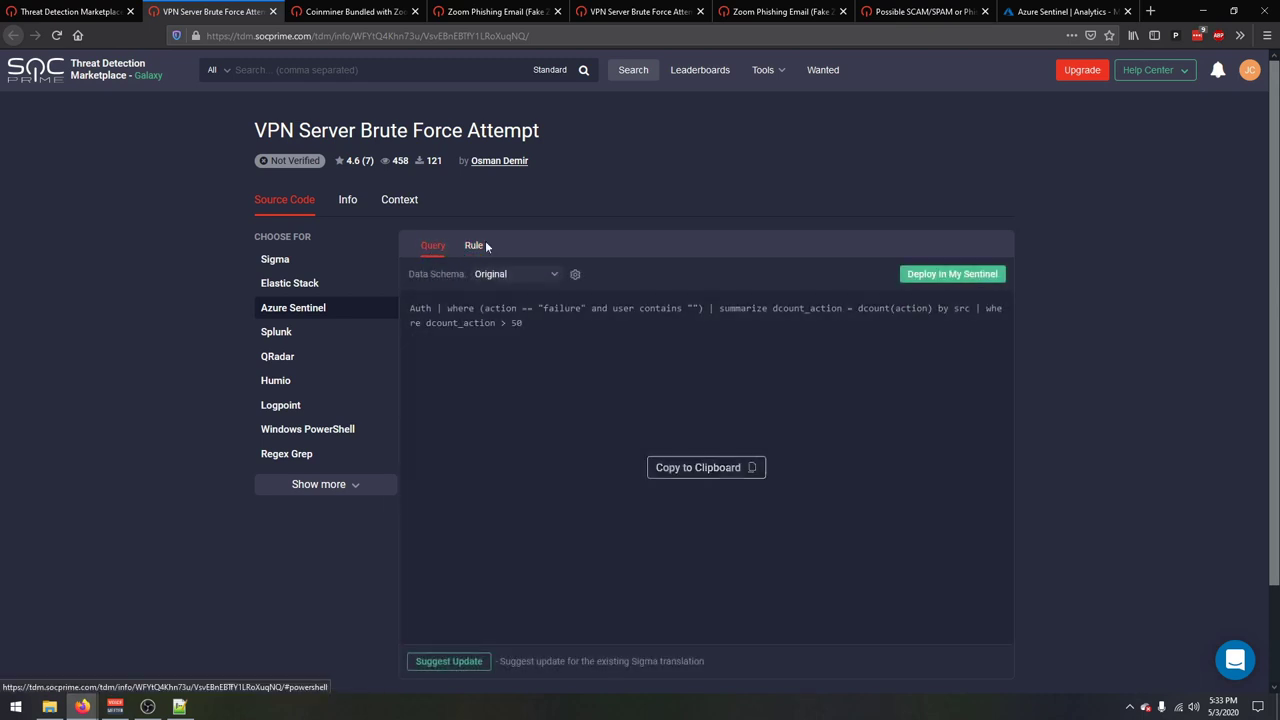
pyautogui.click(474, 246)
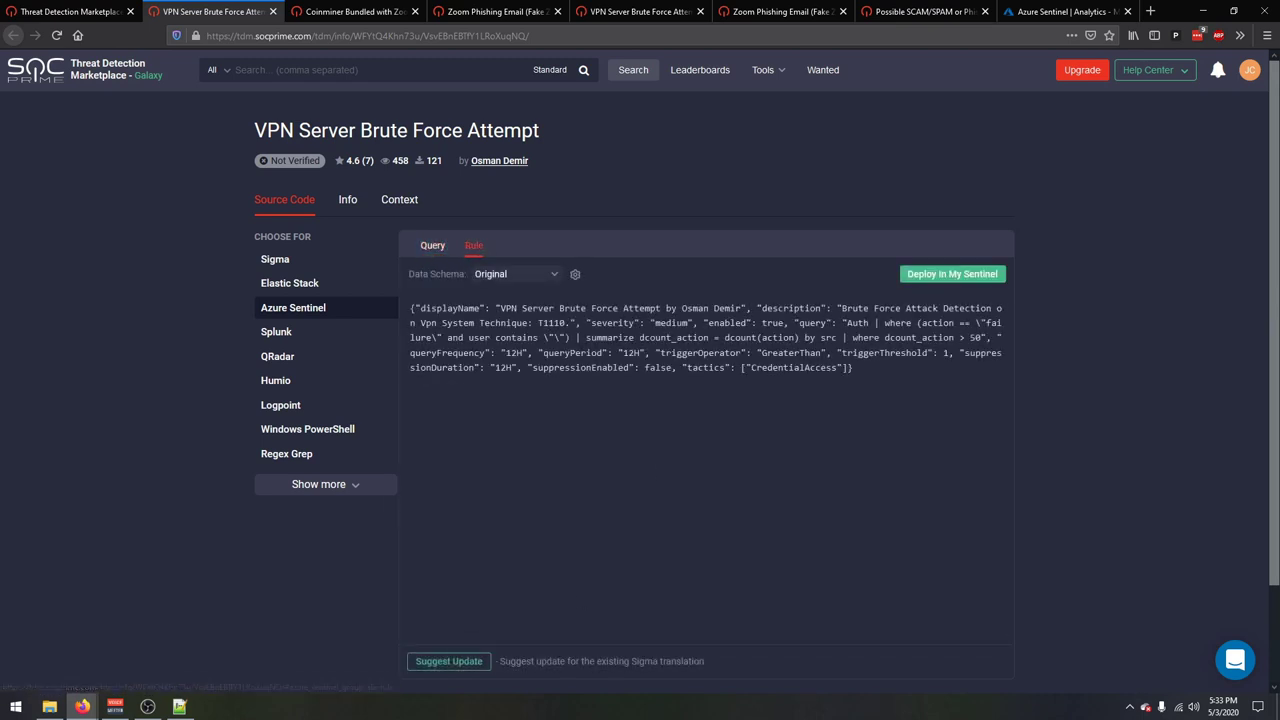
pyautogui.click(431, 248)
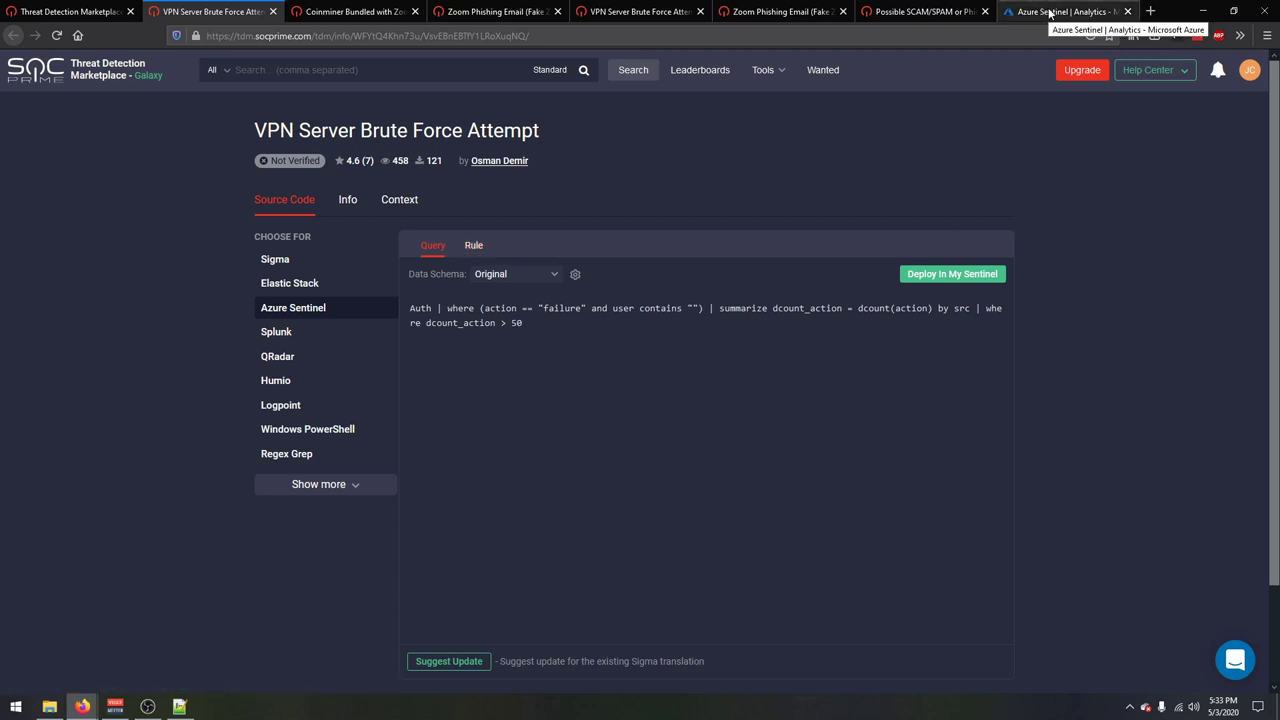
# - Check Sentinel's active analytics rules, then start deploying the VPN rule's full JSON
pyautogui.click(1049, 12)
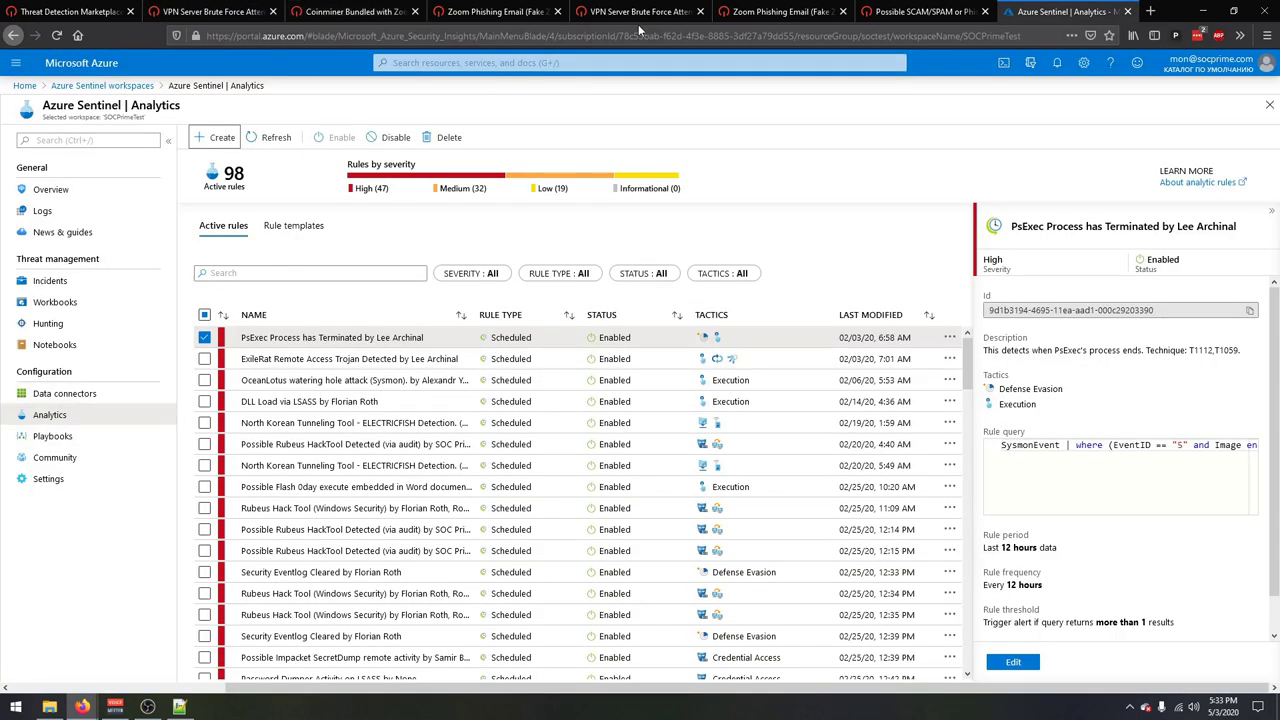
pyautogui.click(212, 14)
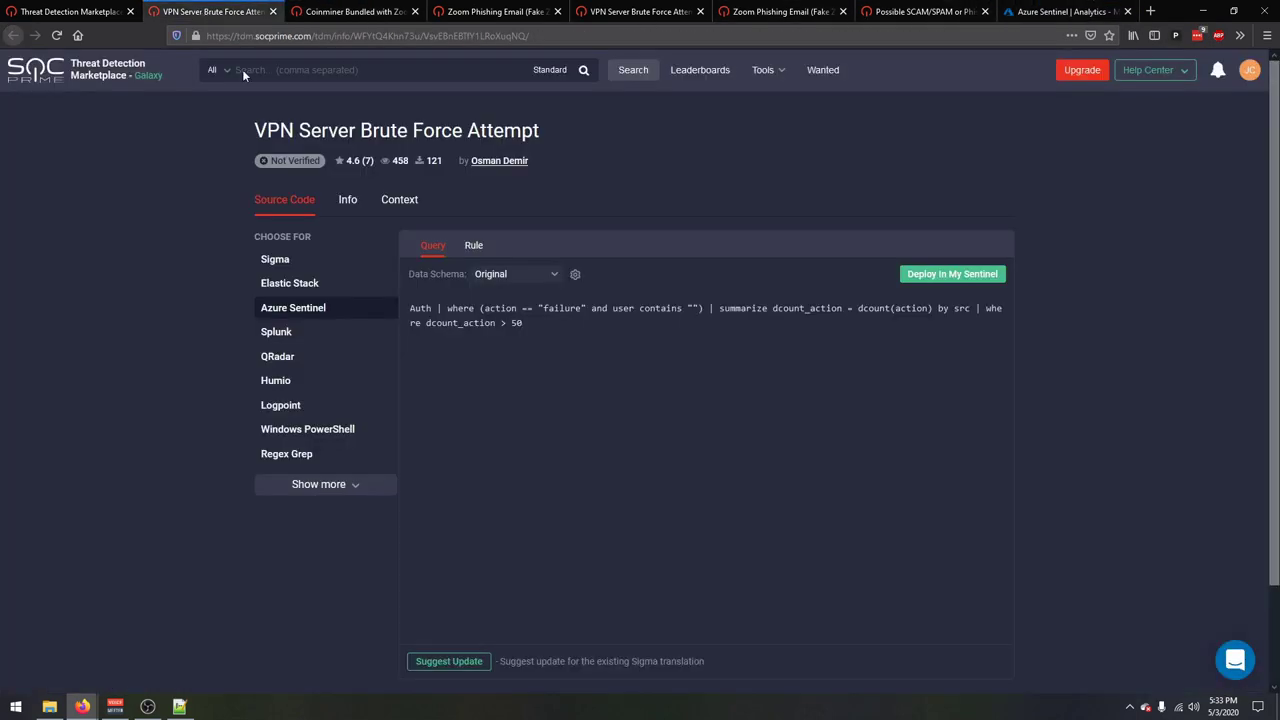
pyautogui.click(477, 258)
pyautogui.click(958, 275)
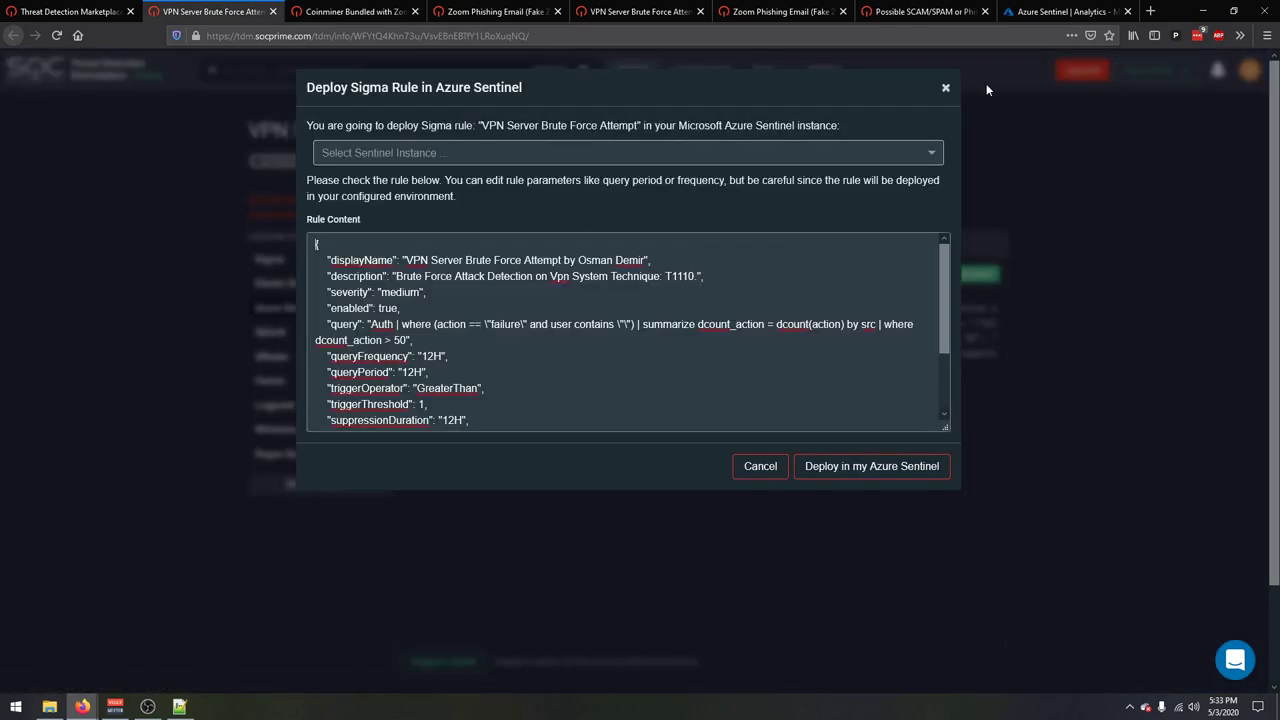
# - Cancel the full-rule deployment and deploy the plain query via Deploy in My Sentinel
pyautogui.click(1062, 12)
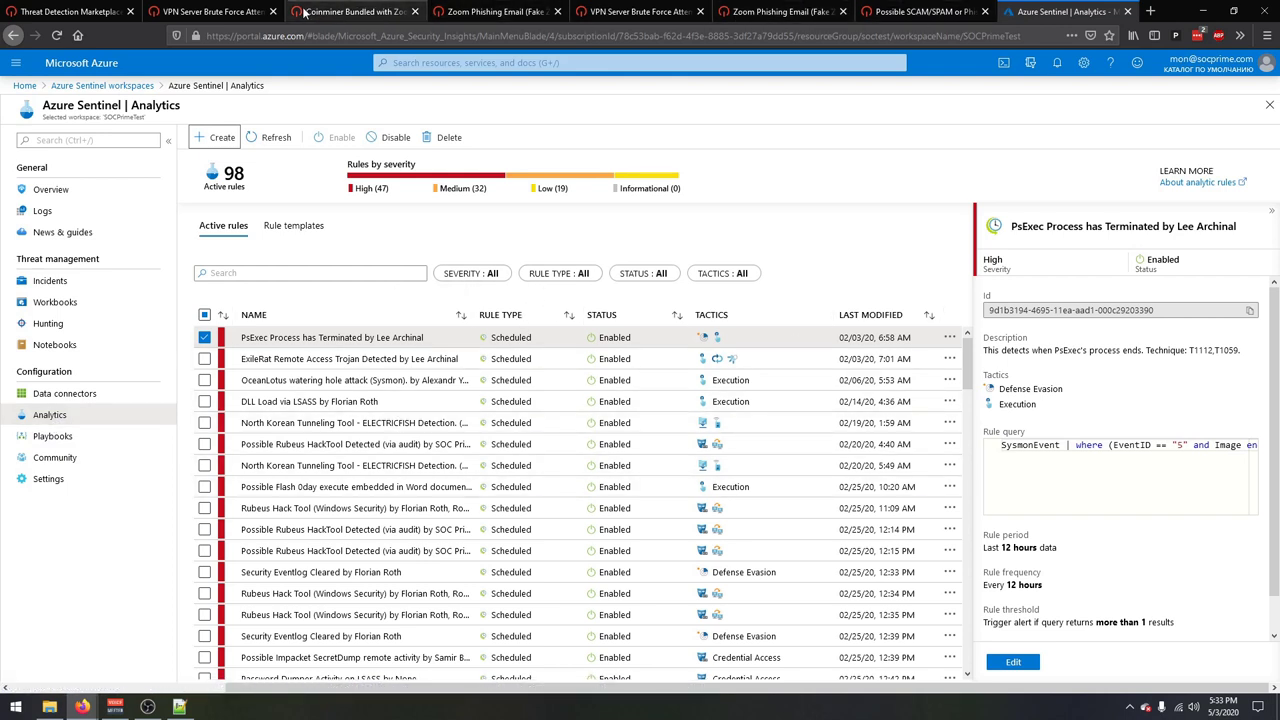
pyautogui.click(218, 11)
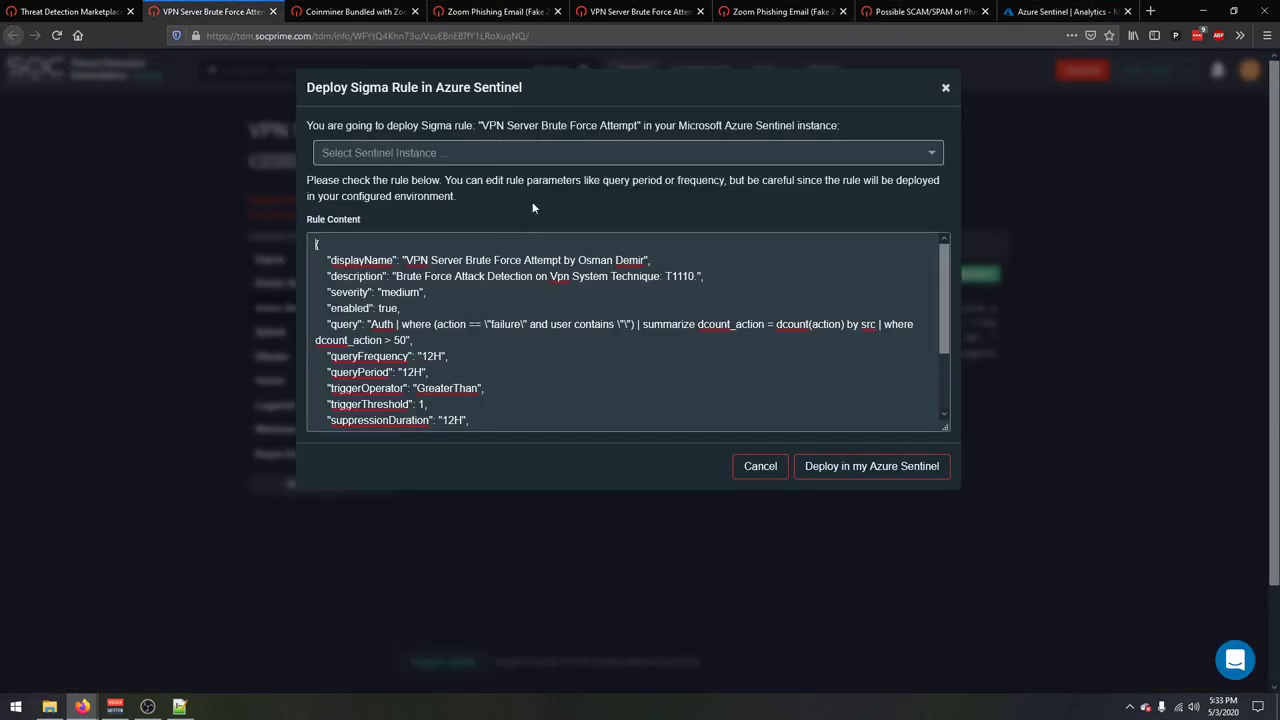
pyautogui.click(760, 466)
pyautogui.click(436, 247)
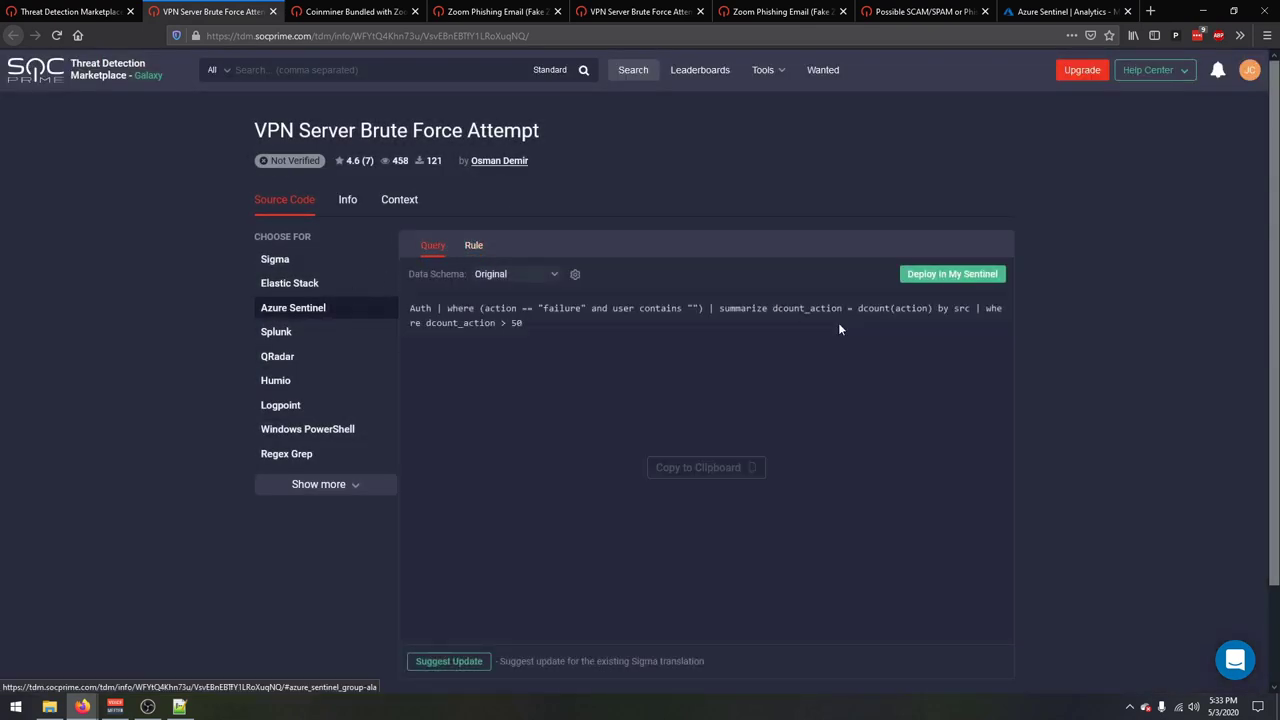
pyautogui.click(908, 274)
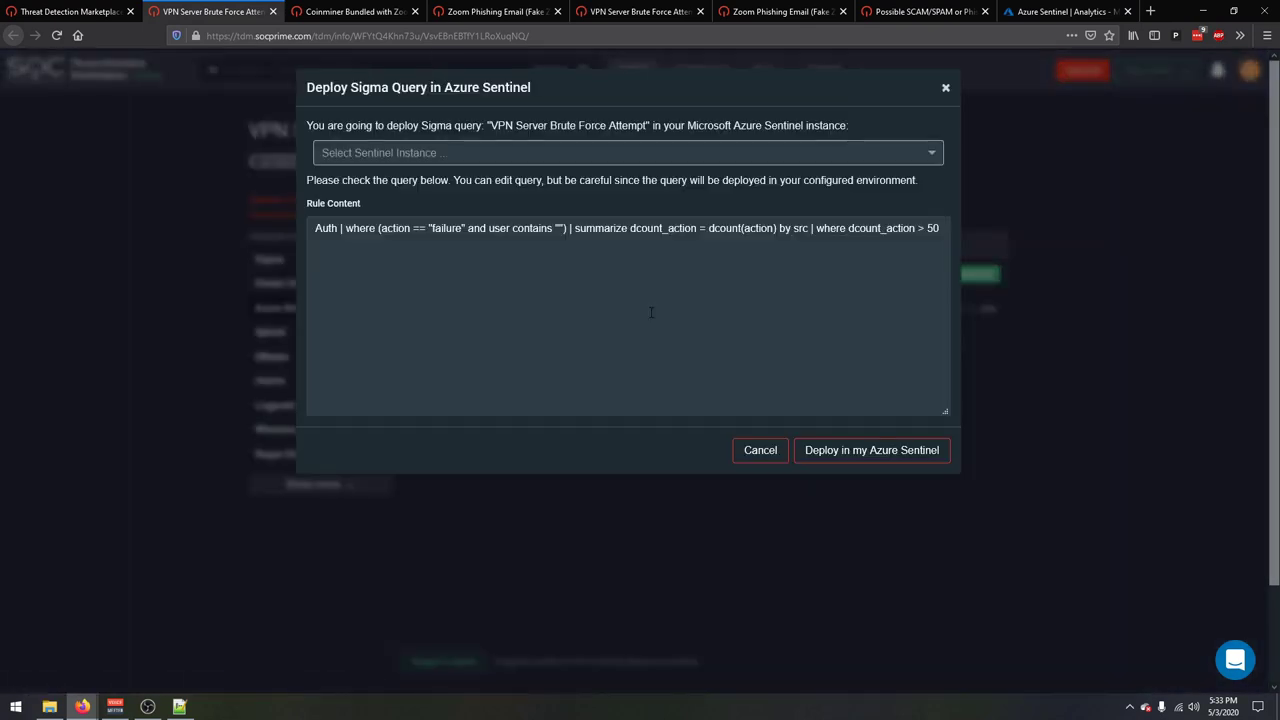
pyautogui.click(1060, 11)
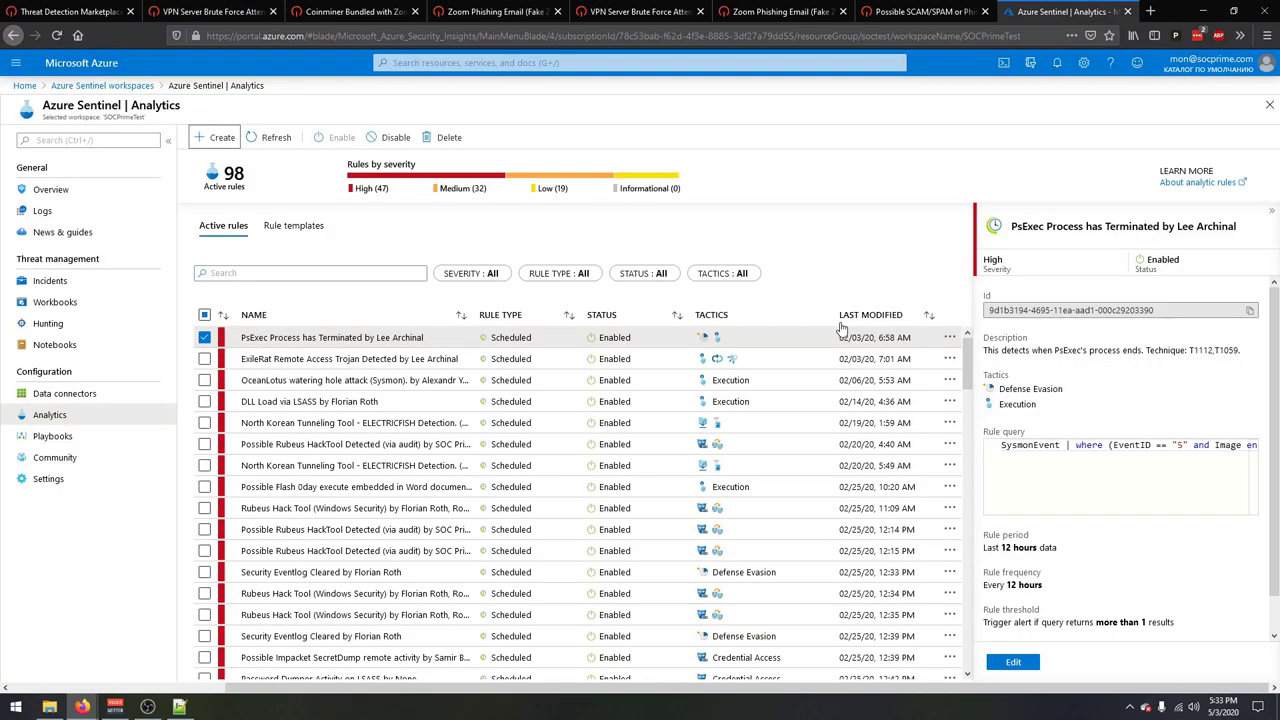
pyautogui.click(46, 326)
pyautogui.hotkey('ctrl', '2')
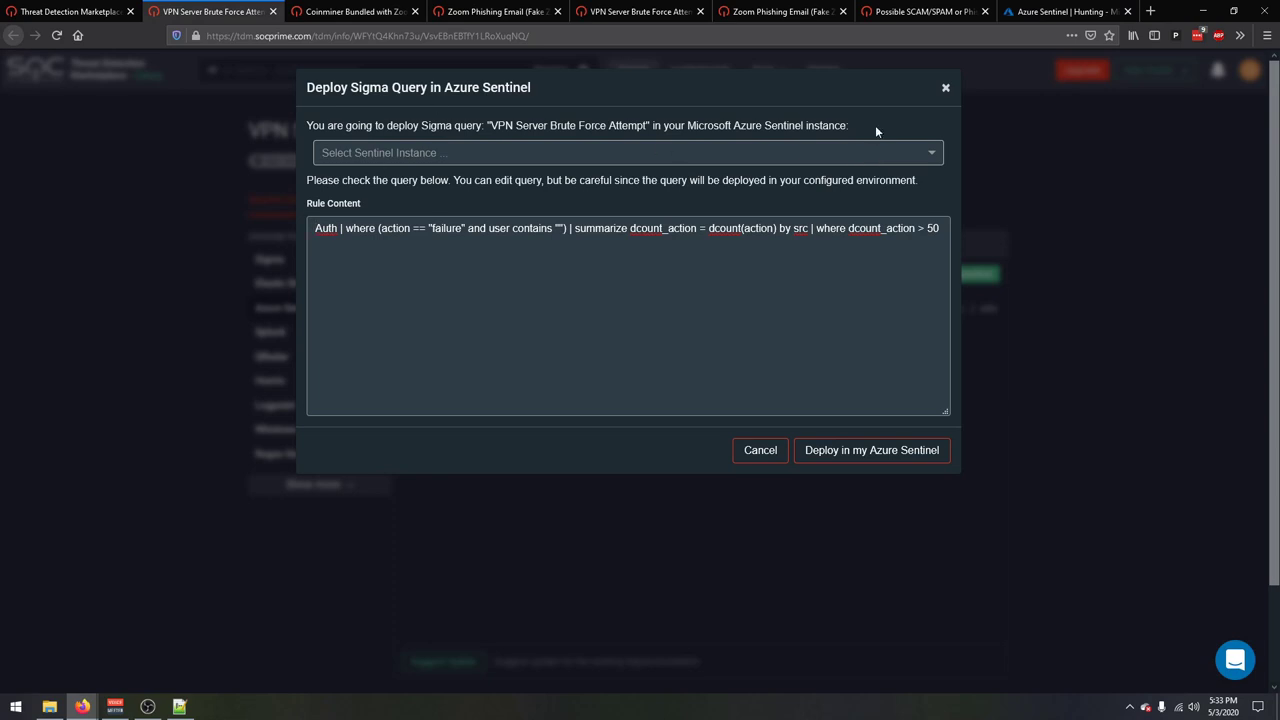
pyautogui.click(930, 156)
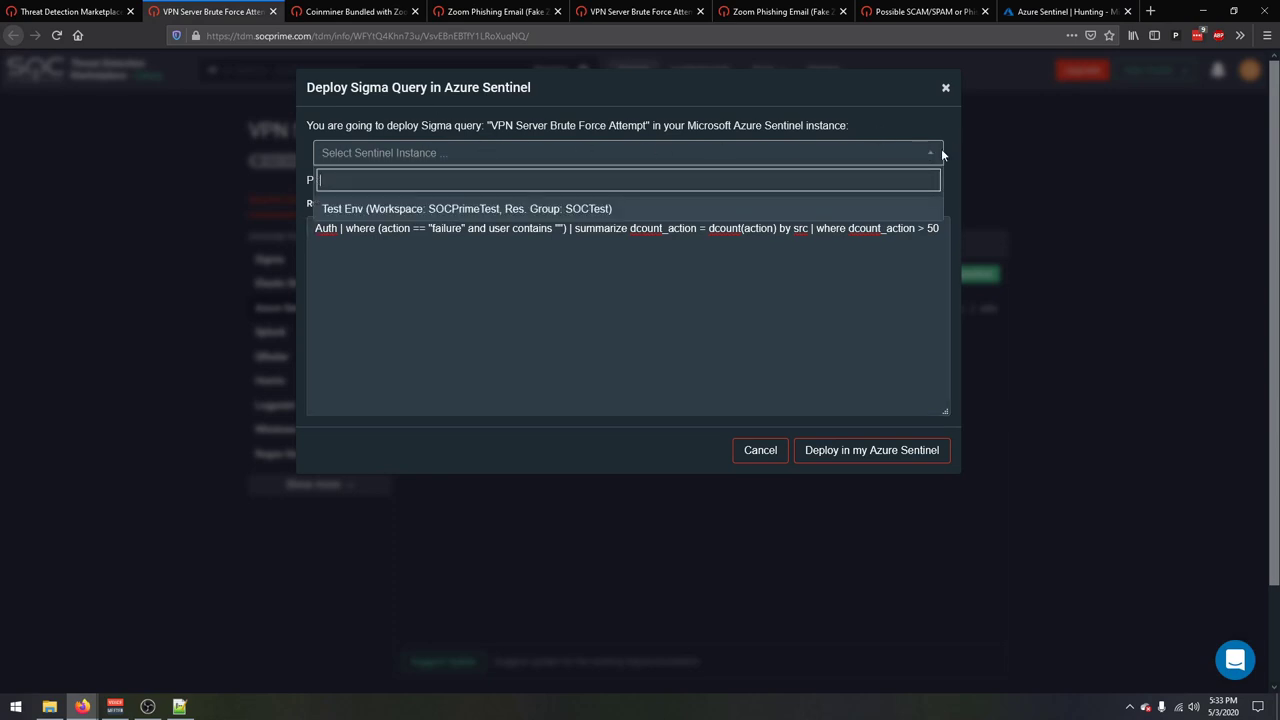
pyautogui.click(438, 148)
pyautogui.click(461, 148)
pyautogui.click(866, 127)
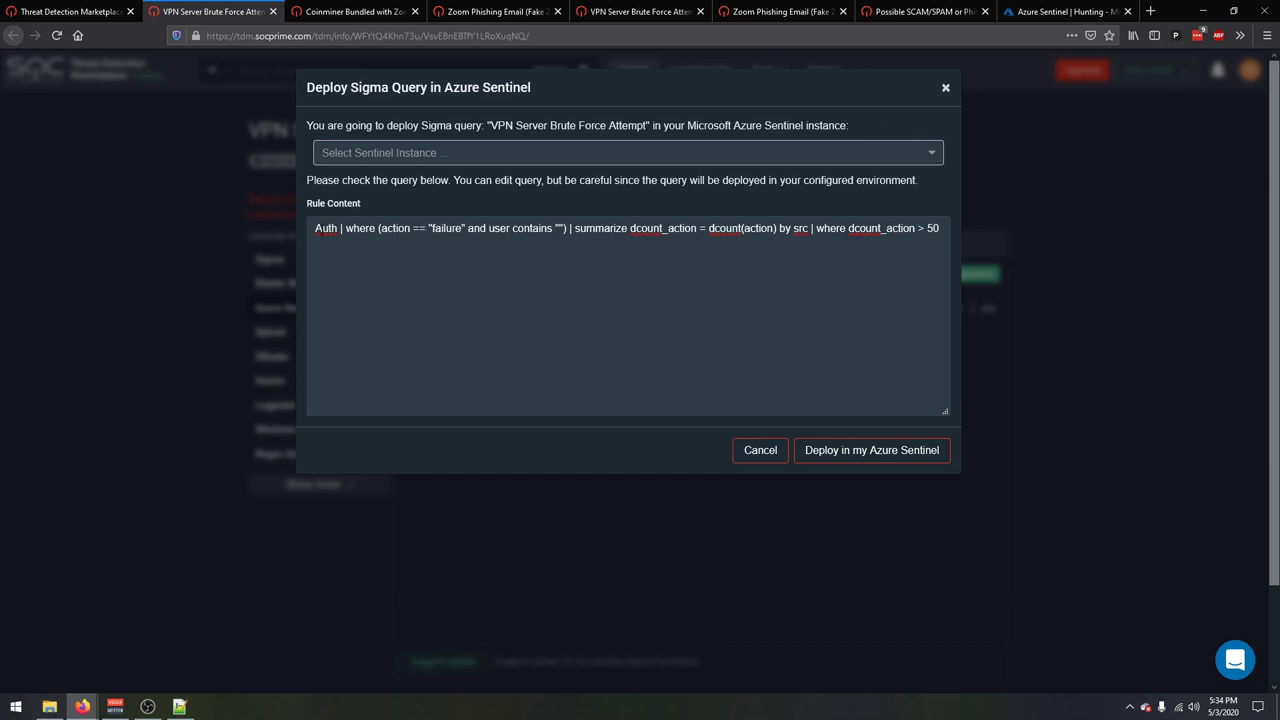
pyautogui.click(324, 228)
pyautogui.moveTo(332, 230); pyautogui.dragTo(428, 229)
pyautogui.click(330, 229)
pyautogui.moveTo(330, 229); pyautogui.dragTo(466, 229)
pyautogui.click(608, 252)
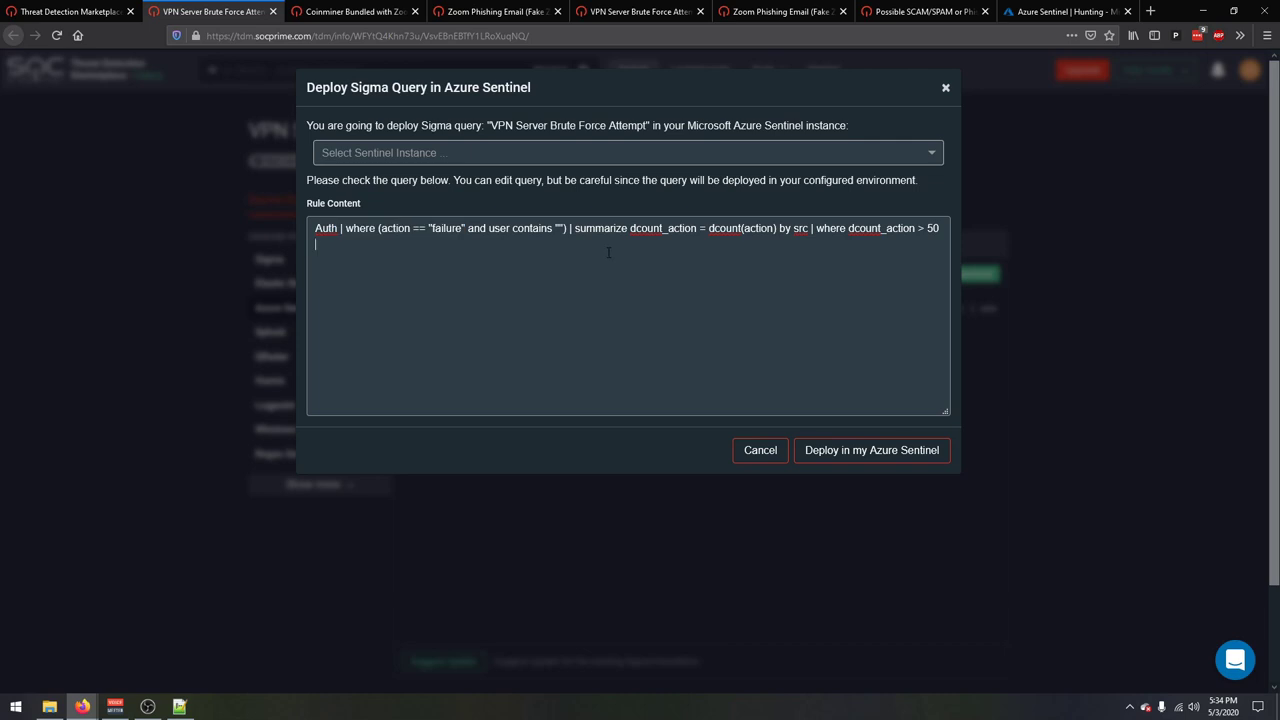